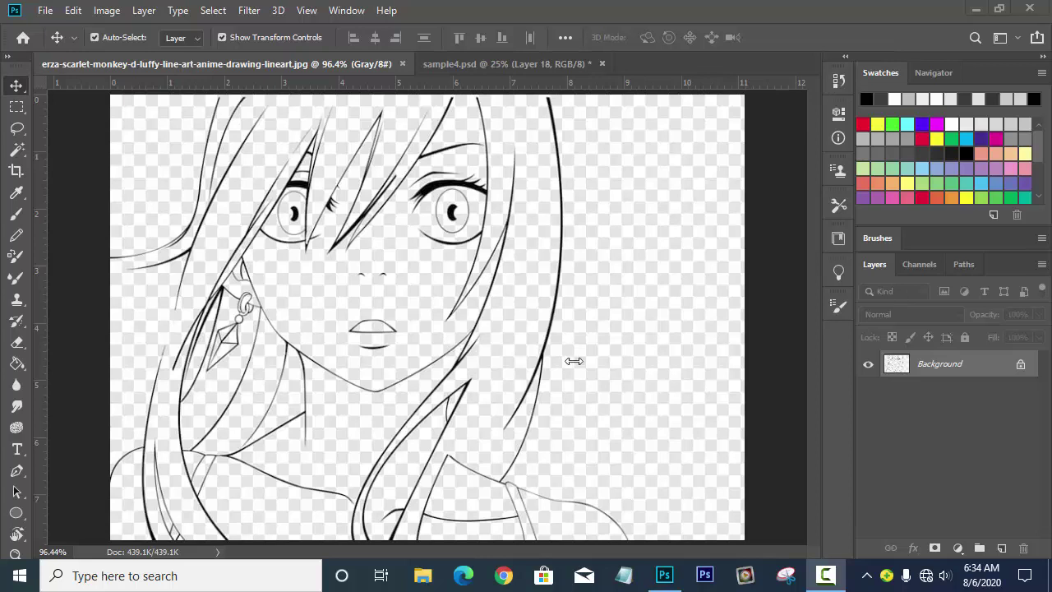
# Step: Convert the locked Background of the erza-scarlet line art into an editable layer
pyautogui.click(875, 365)
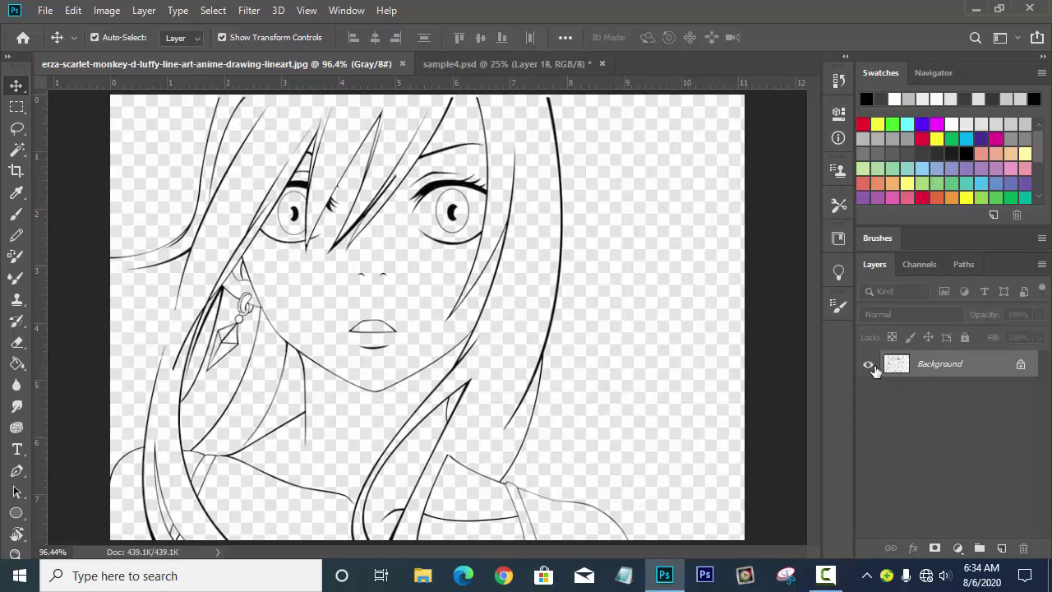
pyautogui.doubleClick(947, 374)
pyautogui.click(662, 243)
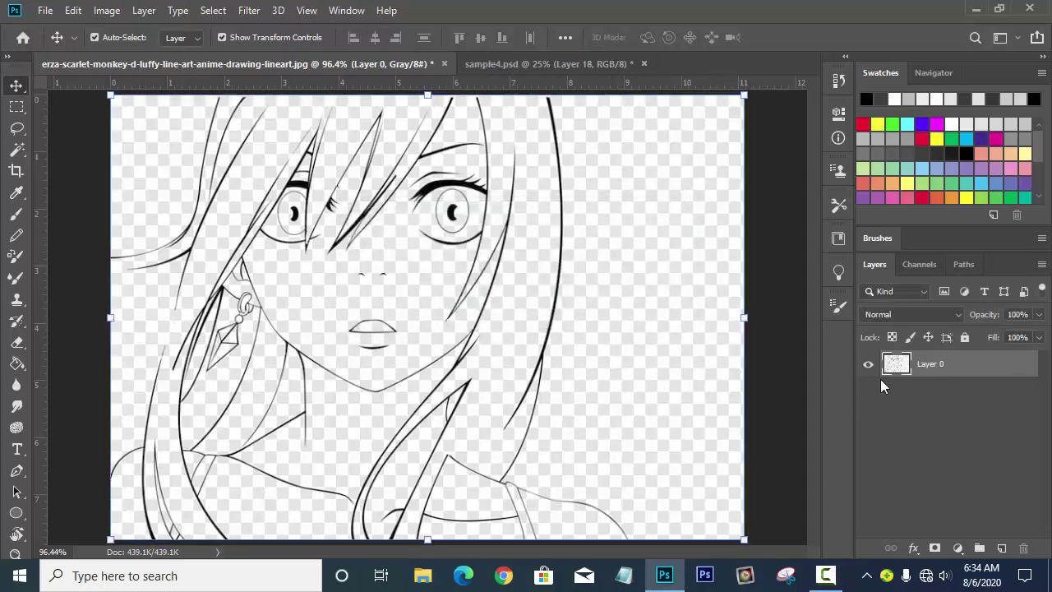
# Step: Toggle the visibility of the line art's only layer to inspect whether the checkerboard belongs to the image
pyautogui.click(871, 366)
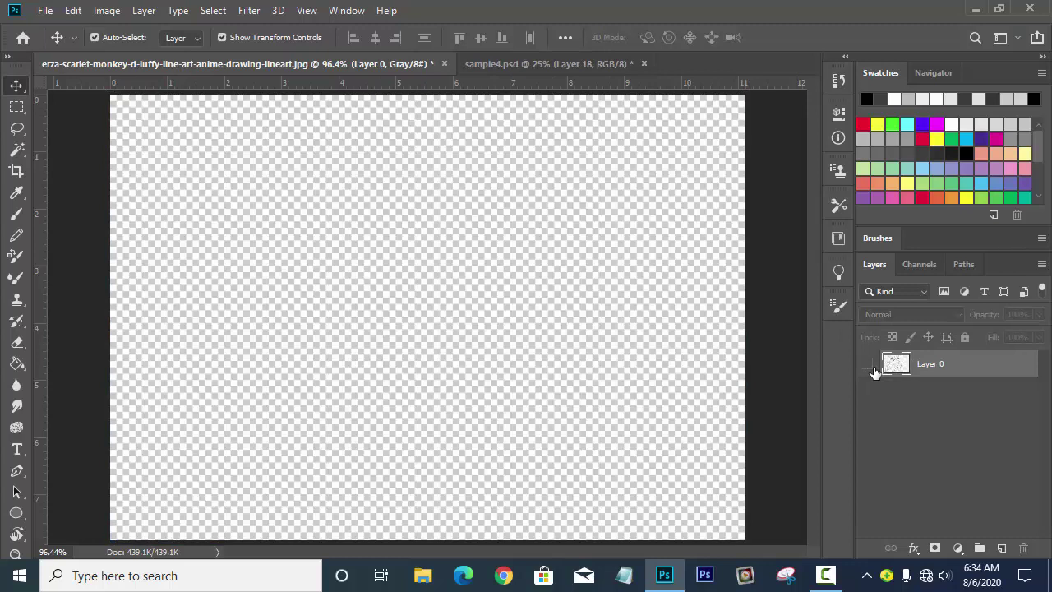
pyautogui.click(871, 366)
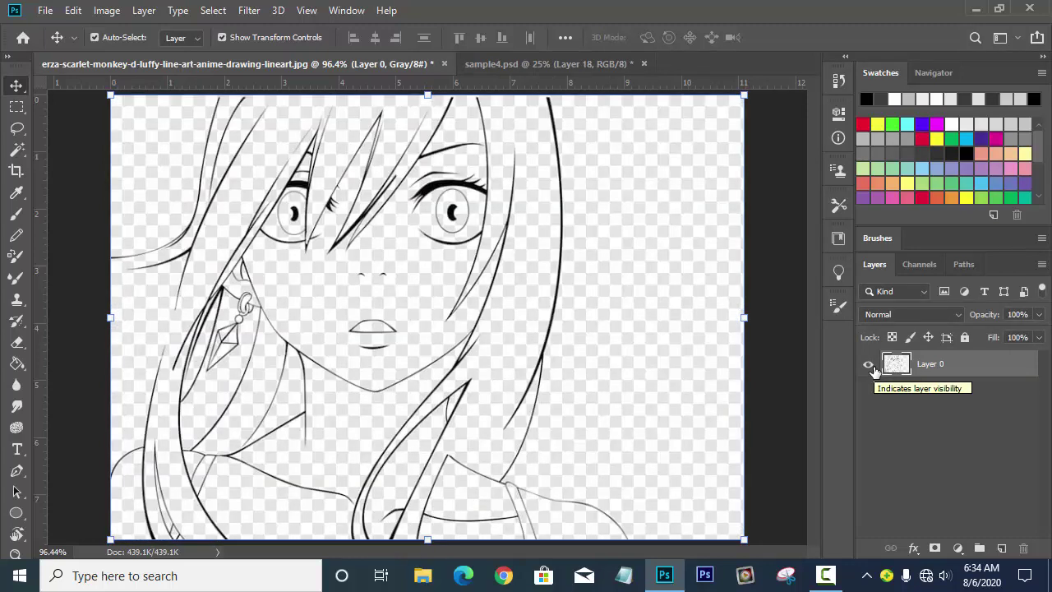
pyautogui.click(869, 365)
pyautogui.click(871, 366)
pyautogui.click(871, 366)
pyautogui.click(873, 367)
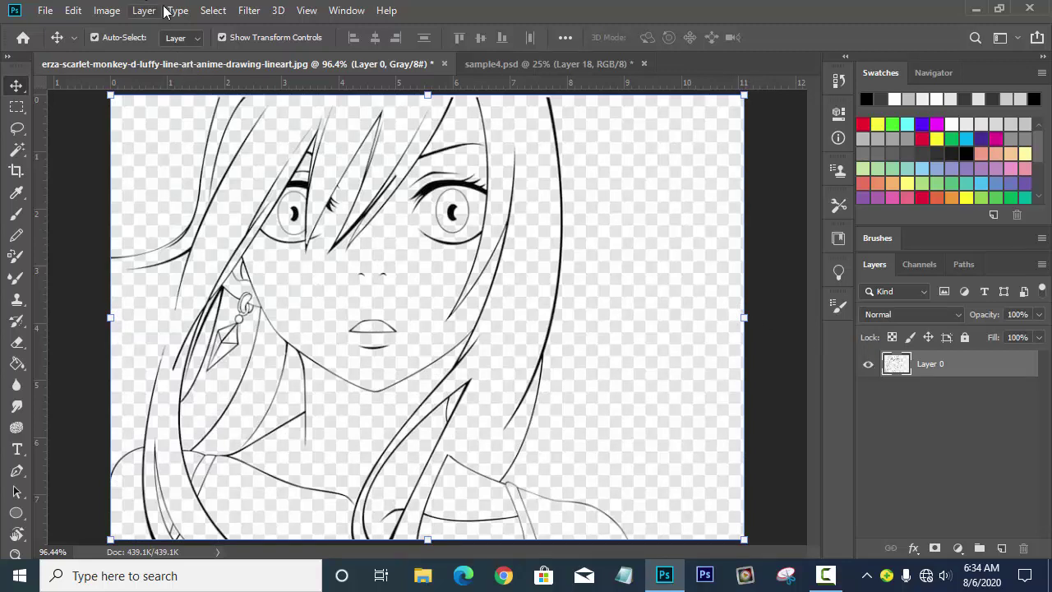
# Step: Switch to sample4.psd and toggle the outline layer off and on to inspect the separate line art
pyautogui.click(612, 68)
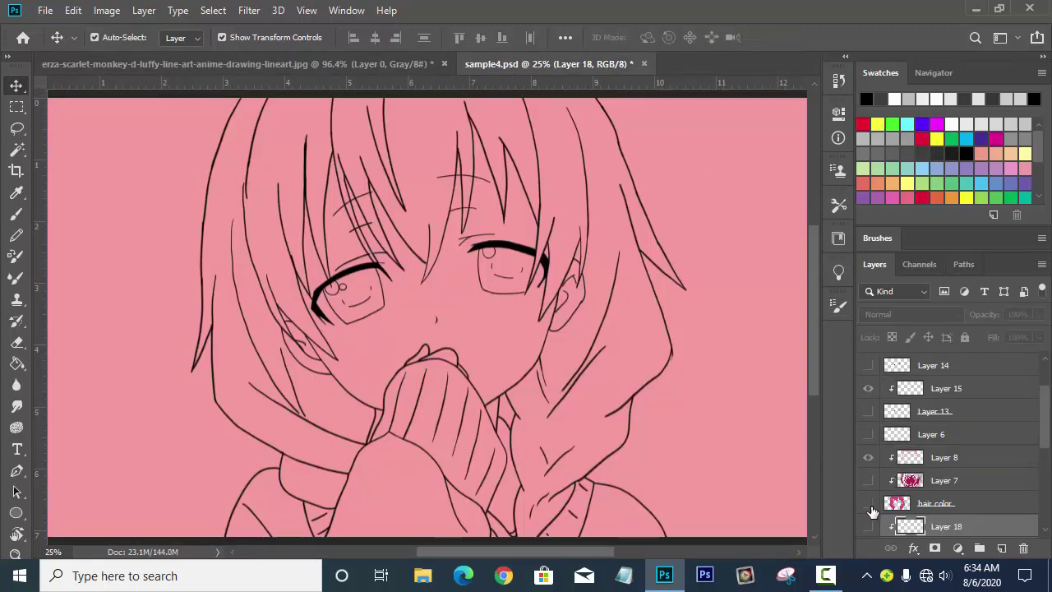
pyautogui.scroll(-1, 878, 457)
pyautogui.scroll(-2, 877, 457)
pyautogui.scroll(6, 877, 452)
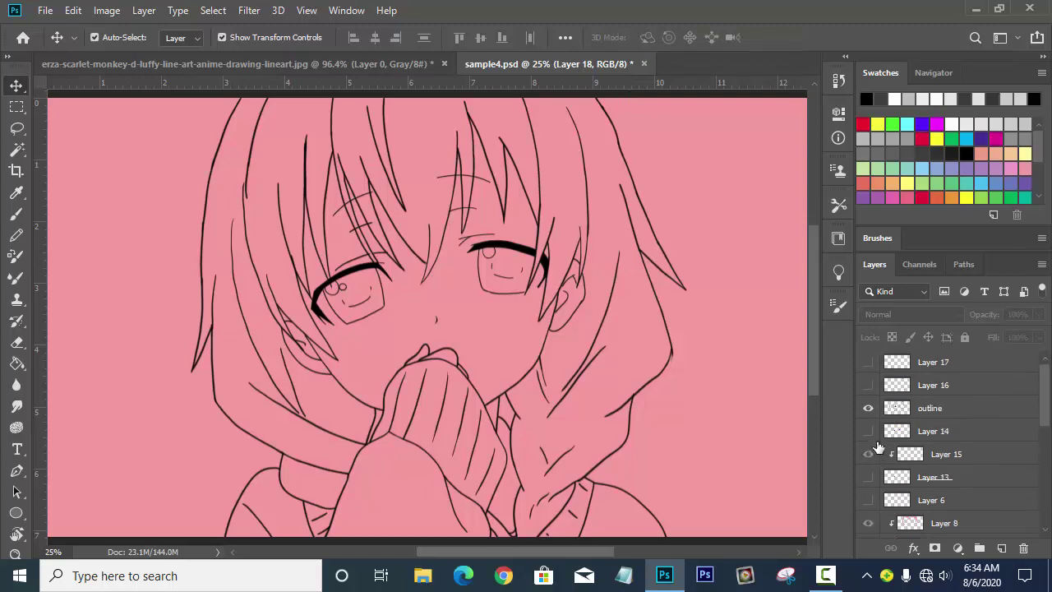
pyautogui.click(867, 407)
pyautogui.click(868, 407)
pyautogui.scroll(-1, 740, 448)
pyautogui.scroll(-1, 878, 457)
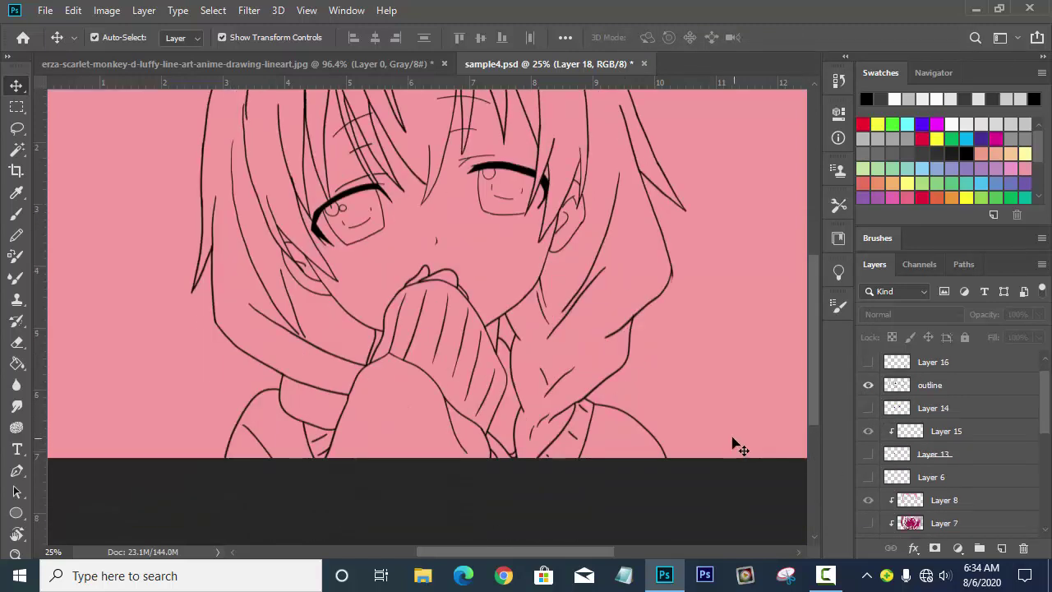
# Step: Hide the pink Layer 2 at the bottom of the layer stack in sample4.psd
pyautogui.scroll(4, 737, 445)
pyautogui.scroll(-3, 793, 430)
pyautogui.scroll(-4, 945, 472)
pyautogui.scroll(-5, 945, 473)
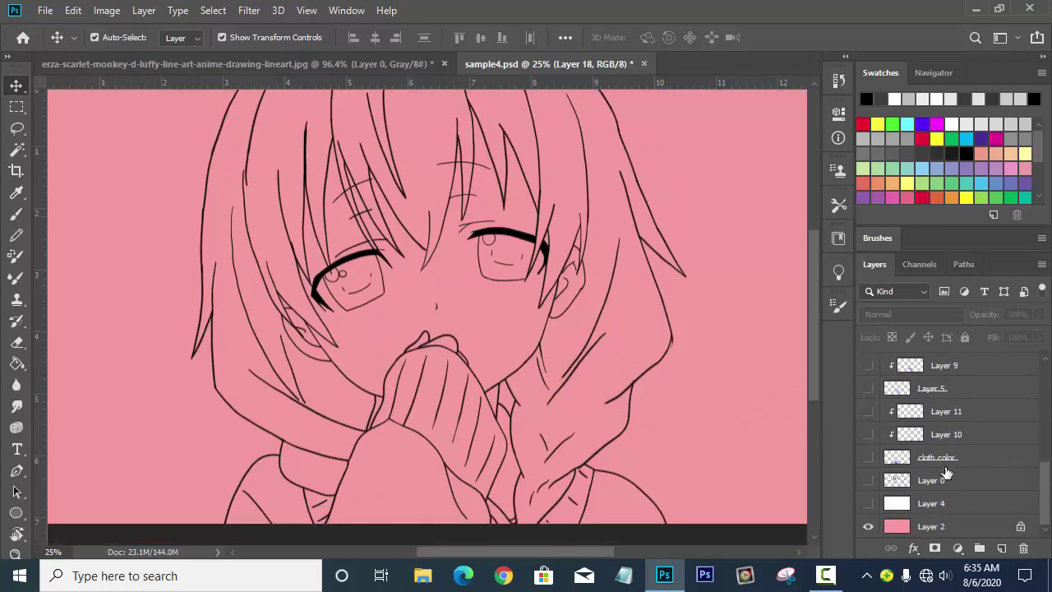
pyautogui.click(868, 527)
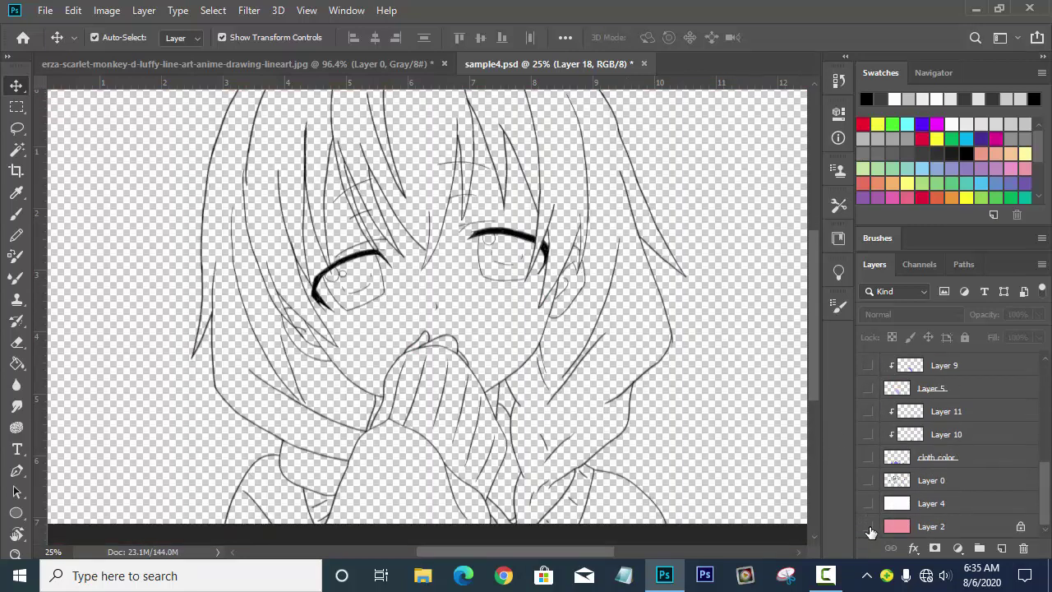
pyautogui.click(618, 458)
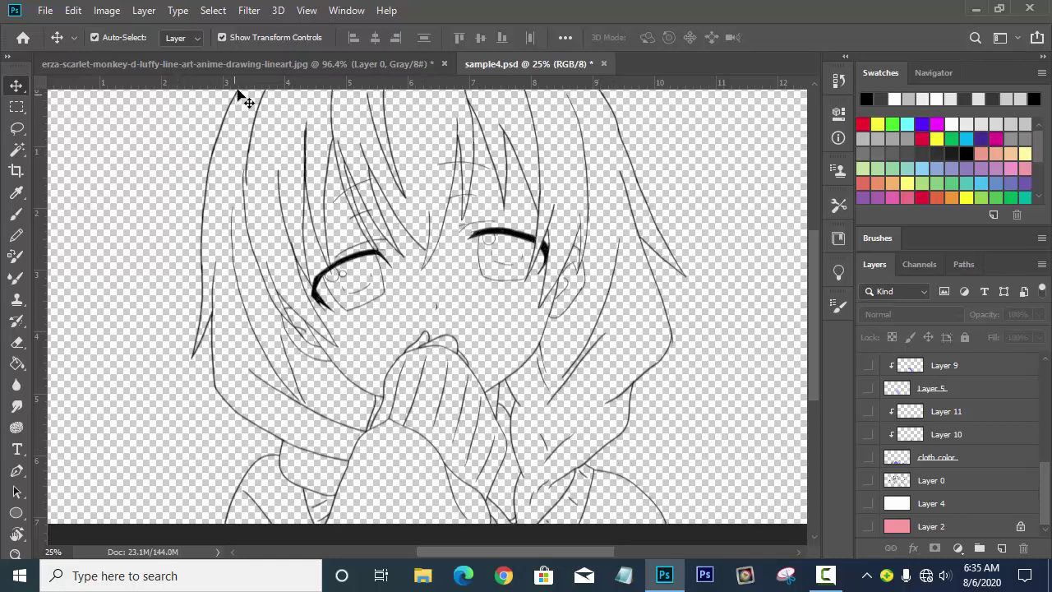
# Step: Return to the erza-scarlet line art and toggle Layer 0 off and on for comparison
pyautogui.click(254, 63)
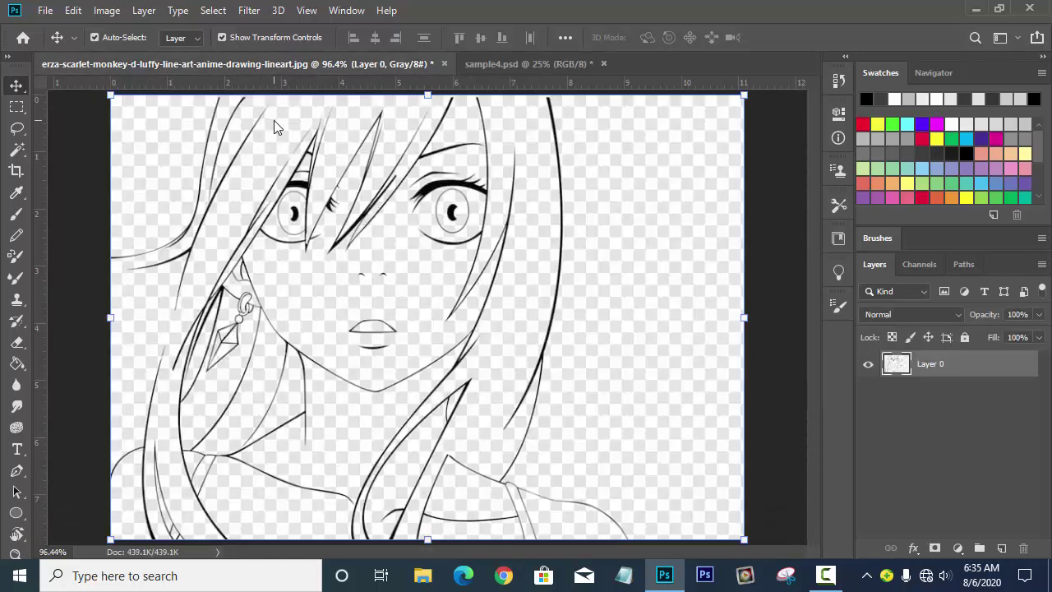
pyautogui.click(867, 367)
pyautogui.click(867, 367)
# Step: Toggle the pink Layer 2 in sample4.psd to examine its transparent background, and return to the erza-scarlet line art
pyautogui.click(502, 65)
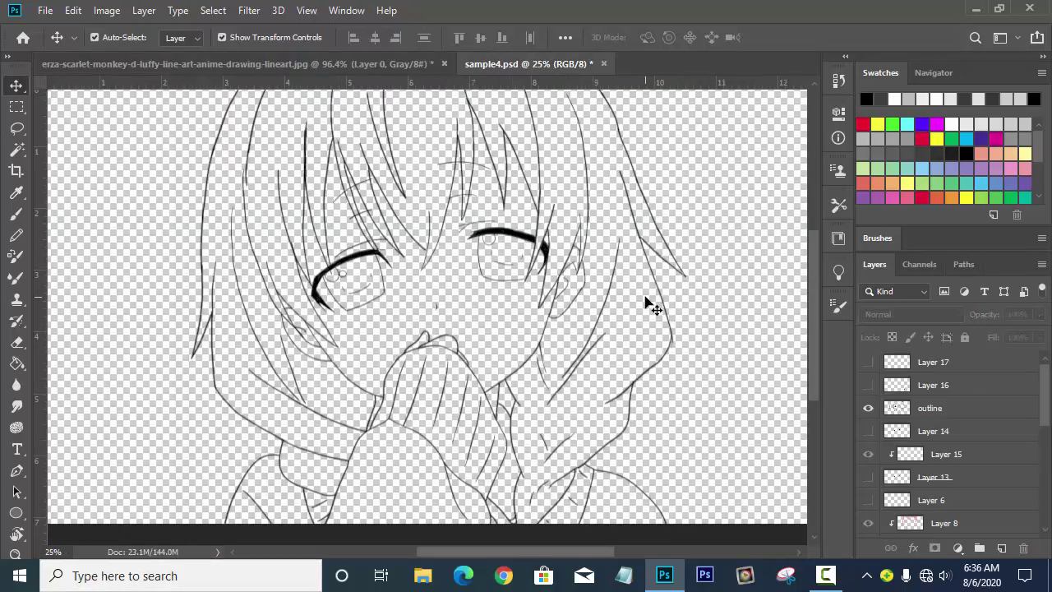
pyautogui.scroll(-2, 904, 493)
pyautogui.scroll(-3, 916, 496)
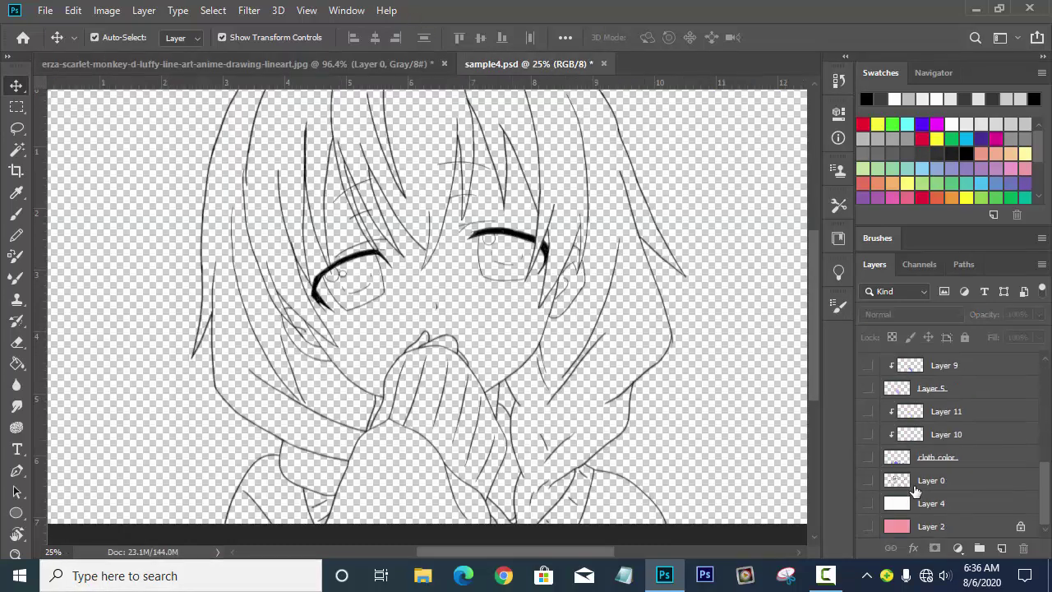
pyautogui.click(870, 527)
pyautogui.click(870, 527)
pyautogui.click(869, 528)
pyautogui.click(869, 527)
pyautogui.click(314, 62)
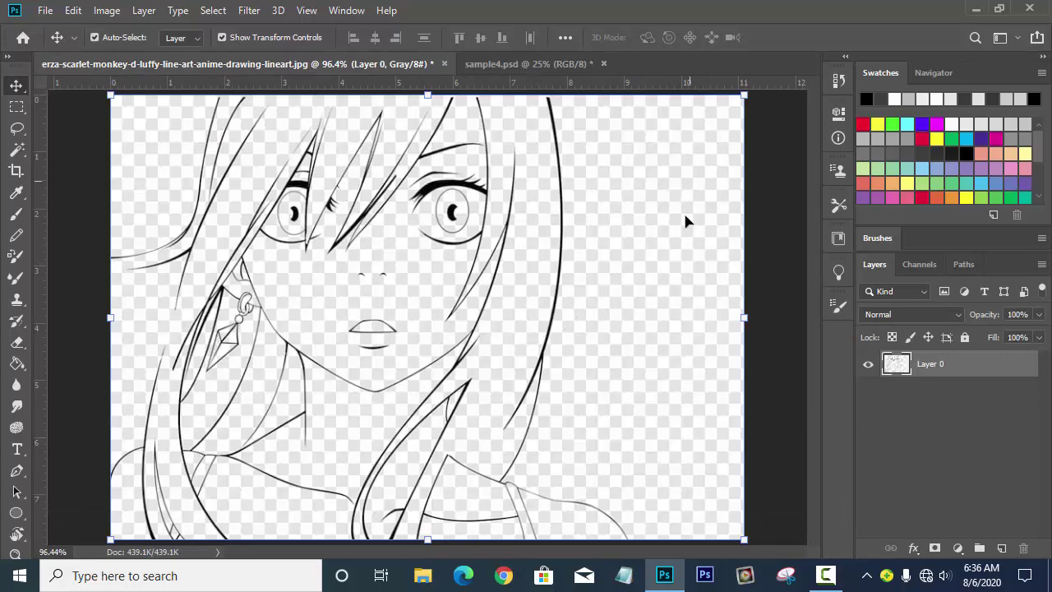
# Step: Close sample4.psd and the erza-scarlet line art without saving changes
pyautogui.click(609, 65)
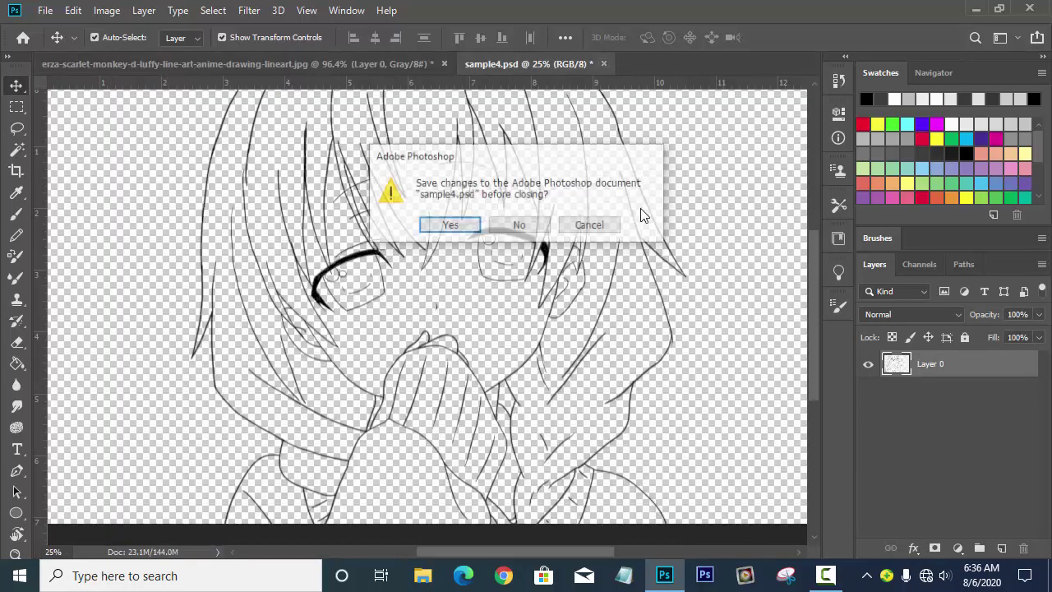
pyautogui.click(543, 228)
pyautogui.click(443, 63)
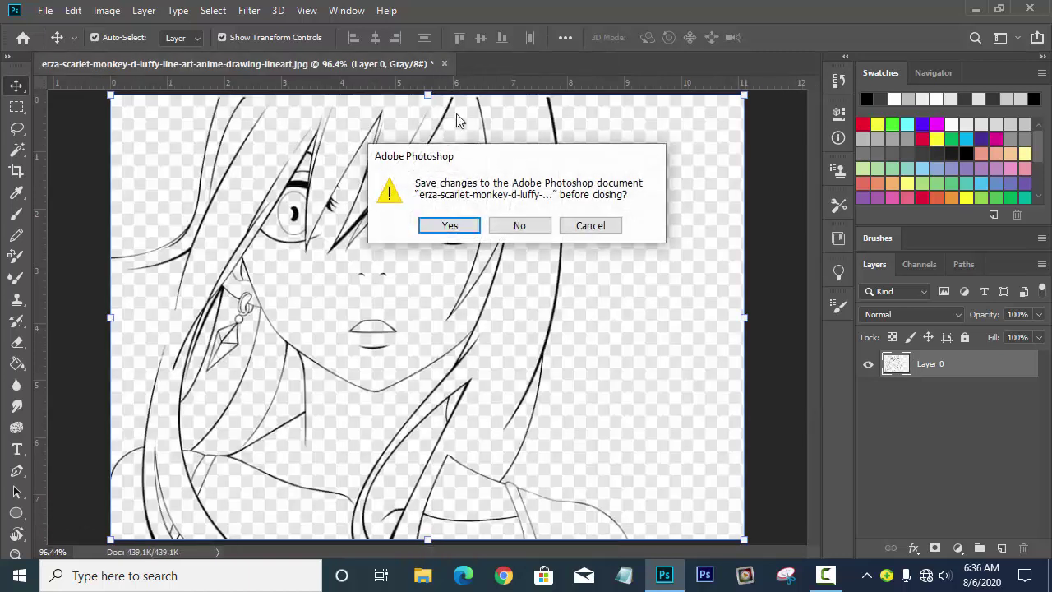
pyautogui.click(507, 231)
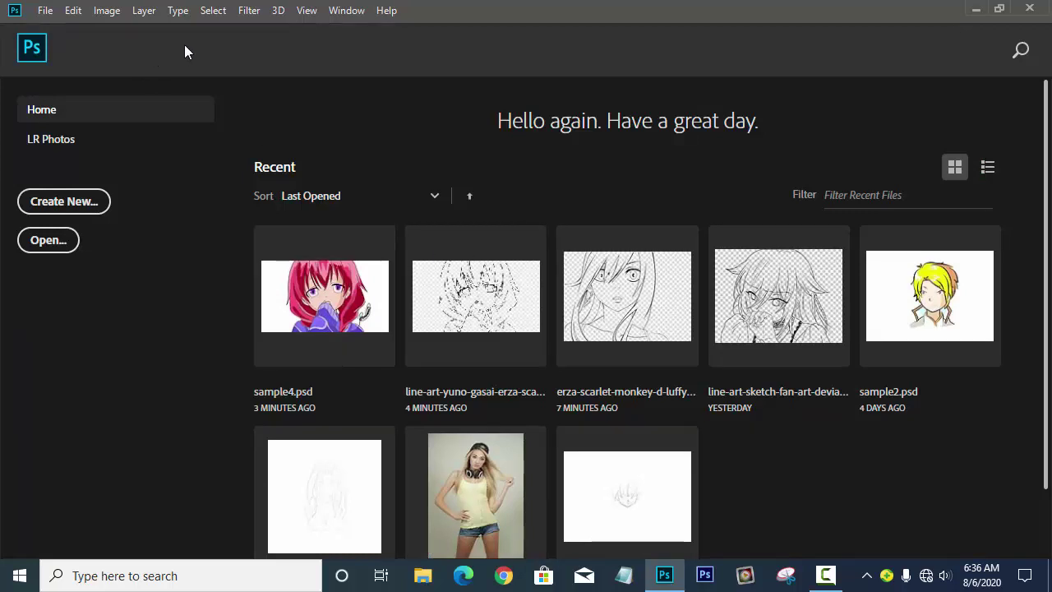
# Step: Open erza-scarlet-monkey-d-luffy-line-art-anime-drawing-lineart from the "Transparent for coloring manga" folder and fit it to the screen
pyautogui.click(45, 10)
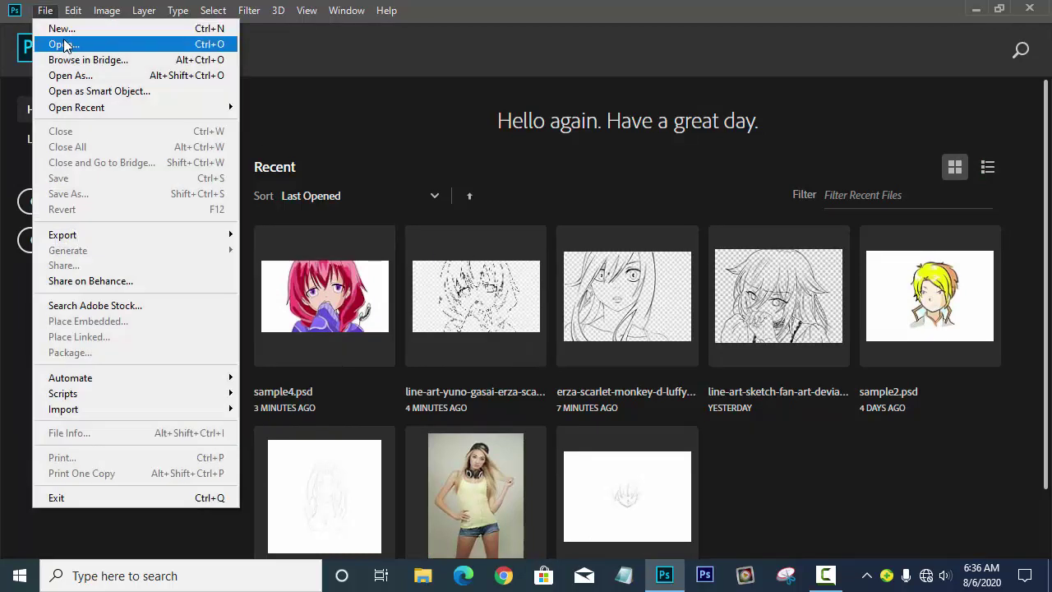
pyautogui.click(58, 45)
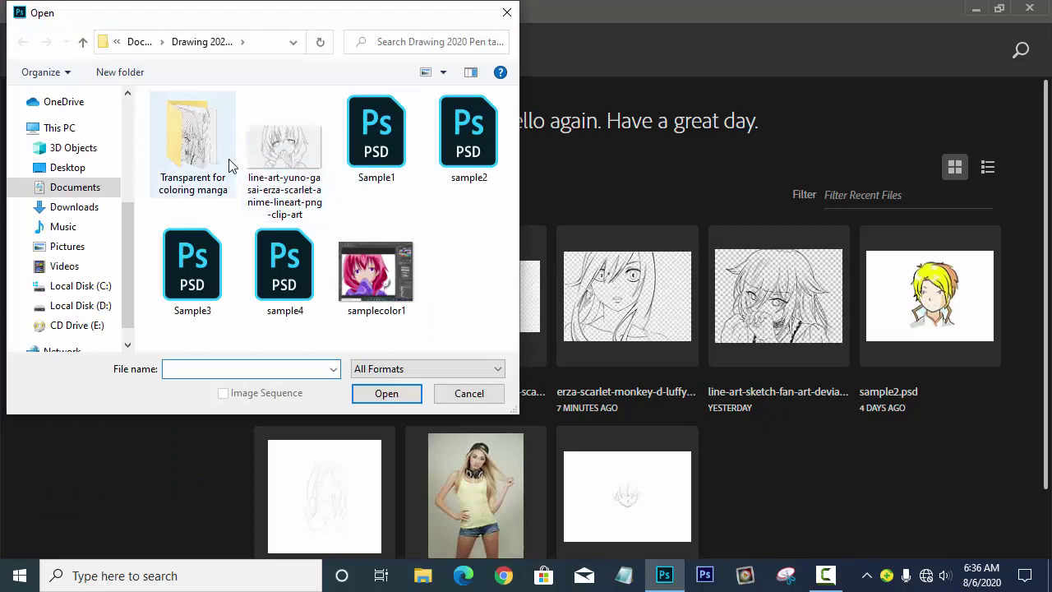
pyautogui.doubleClick(227, 164)
pyautogui.click(284, 152)
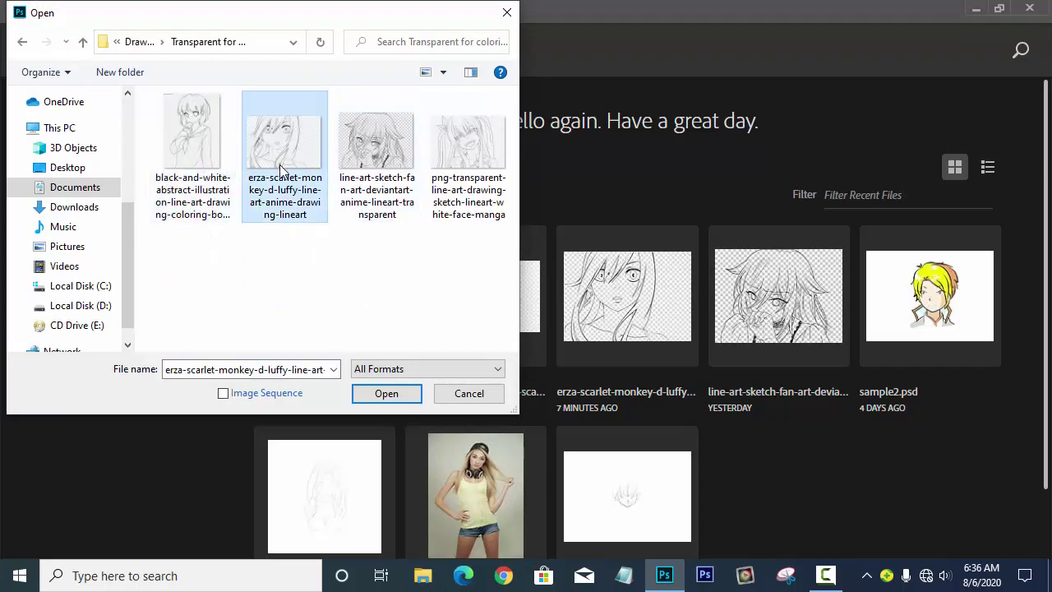
pyautogui.click(406, 401)
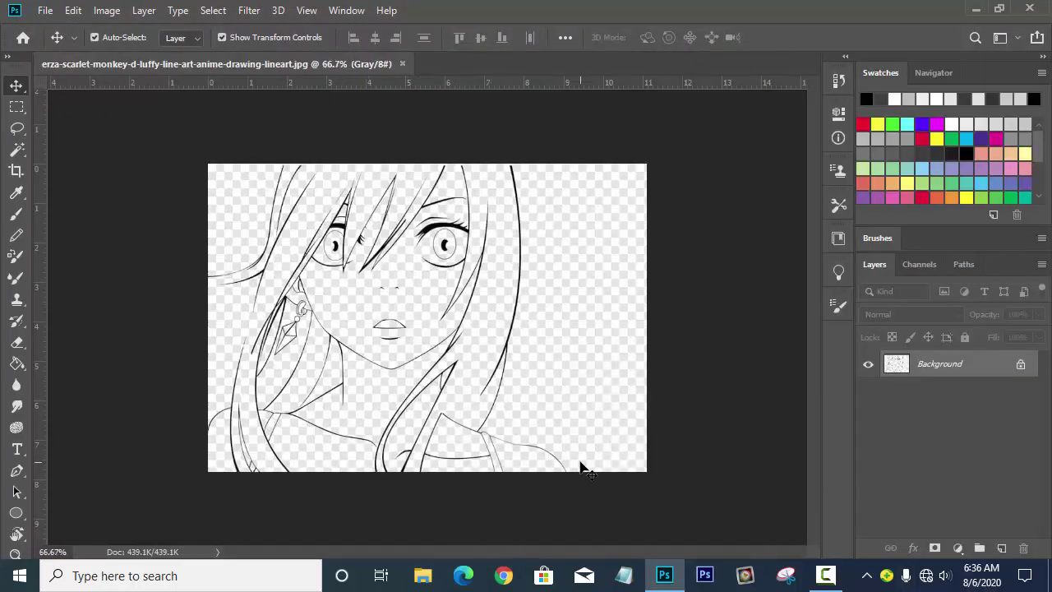
pyautogui.hotkey('ctrl', '0')
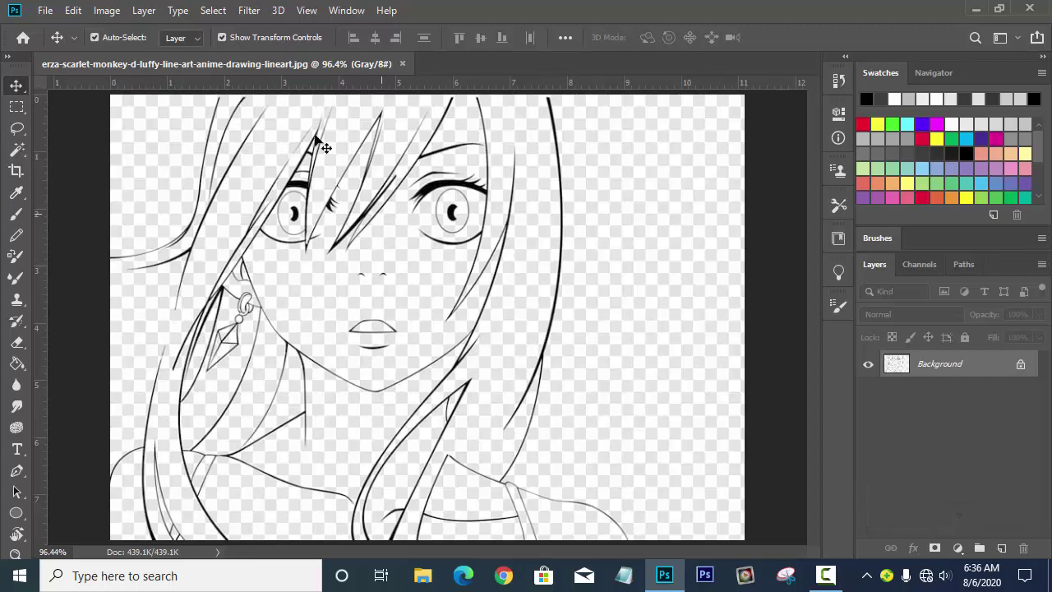
# Step: Convert the line art's color mode to RGB Color and check the mode setting
pyautogui.click(108, 11)
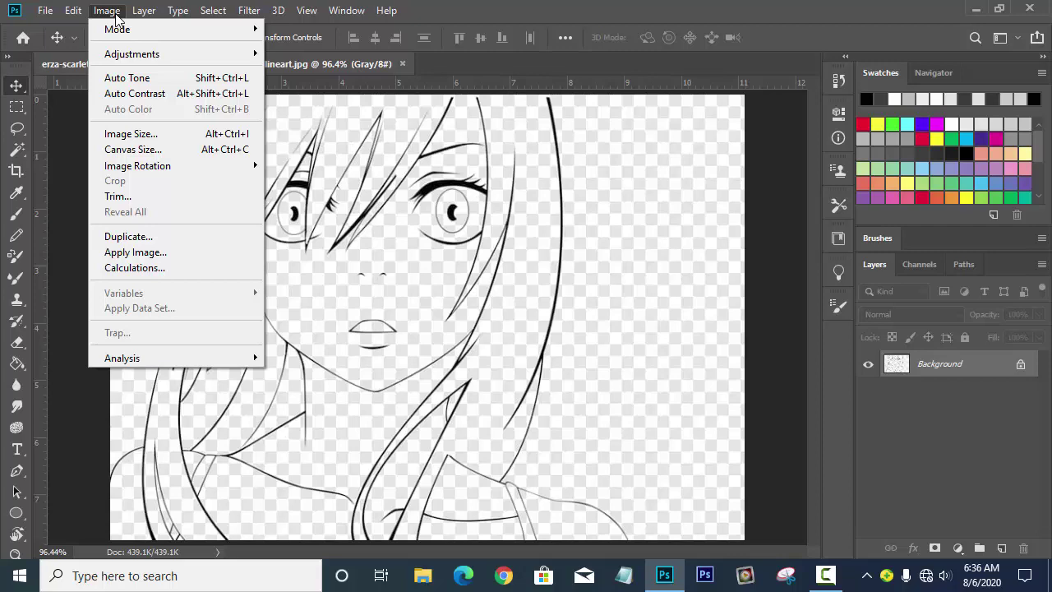
pyautogui.moveTo(117, 29)
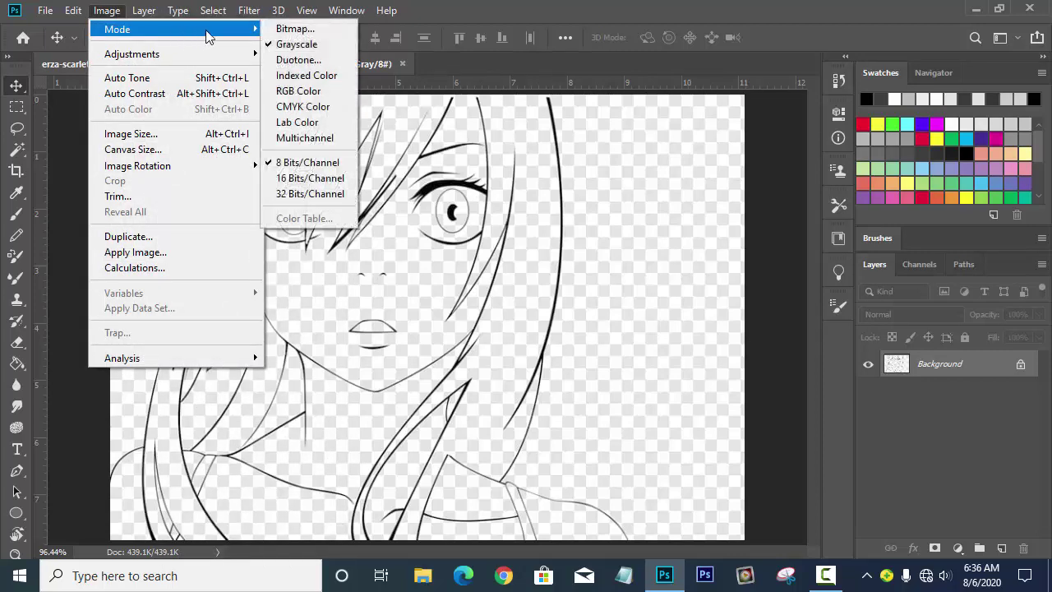
pyautogui.click(292, 91)
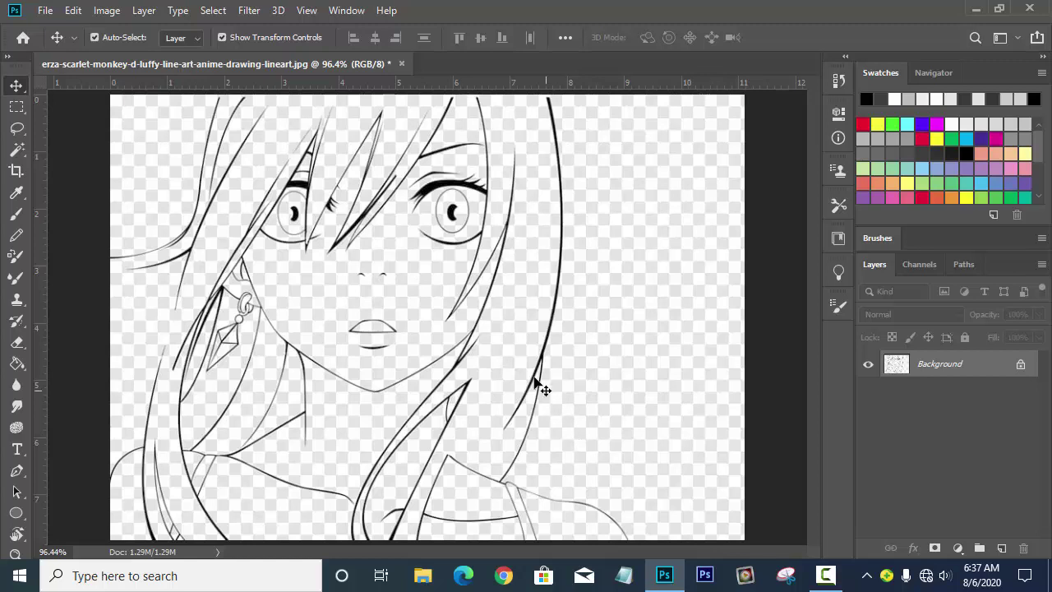
pyautogui.click(106, 10)
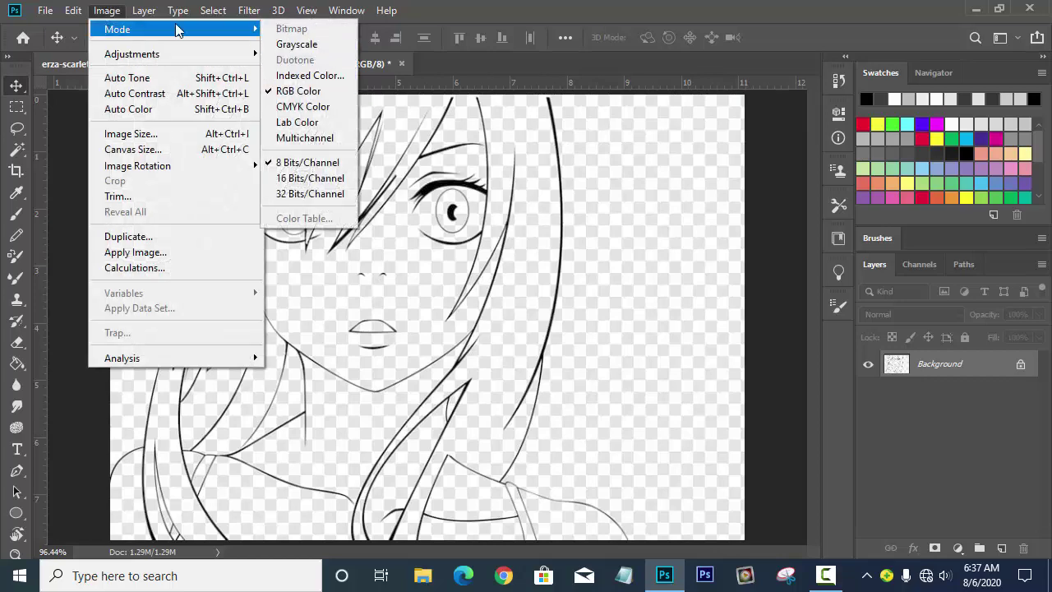
pyautogui.click(116, 10)
# Step: Set the image resolution to 300 pixels/inch and fit the resized line art to the screen
pyautogui.click(115, 10)
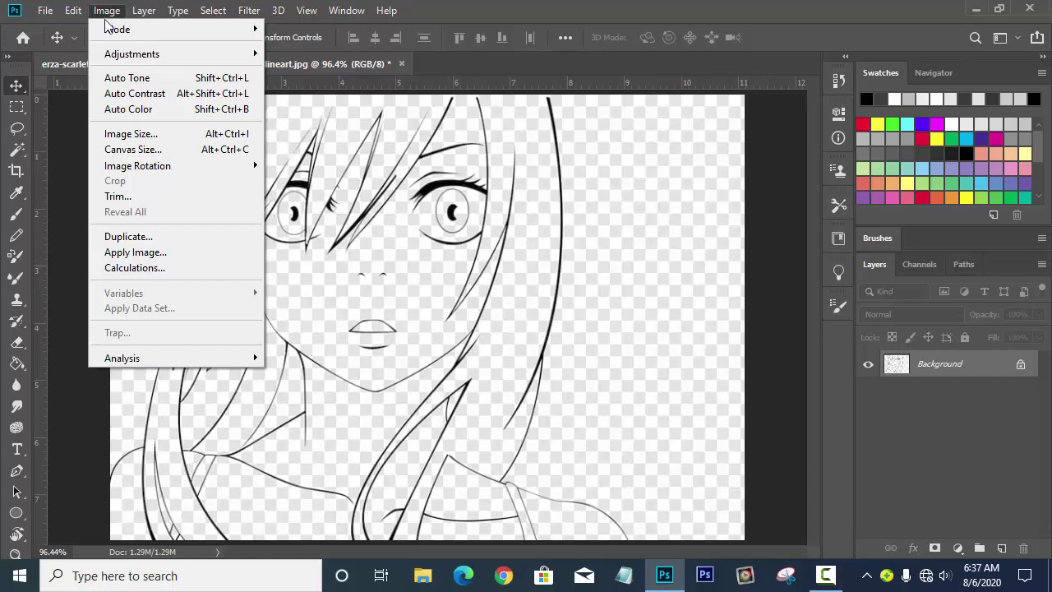
pyautogui.click(132, 134)
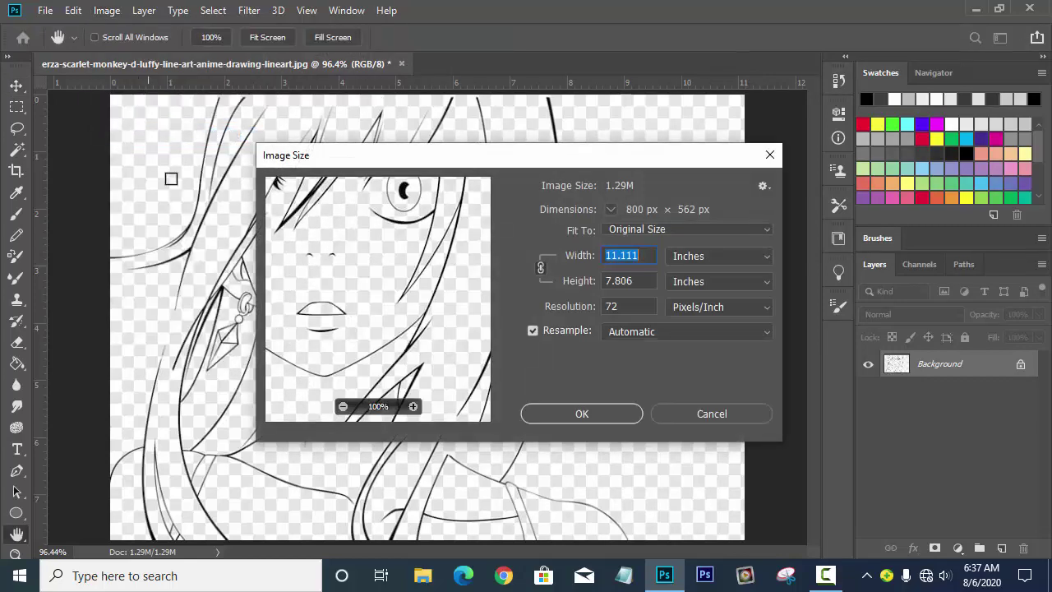
pyautogui.click(631, 306)
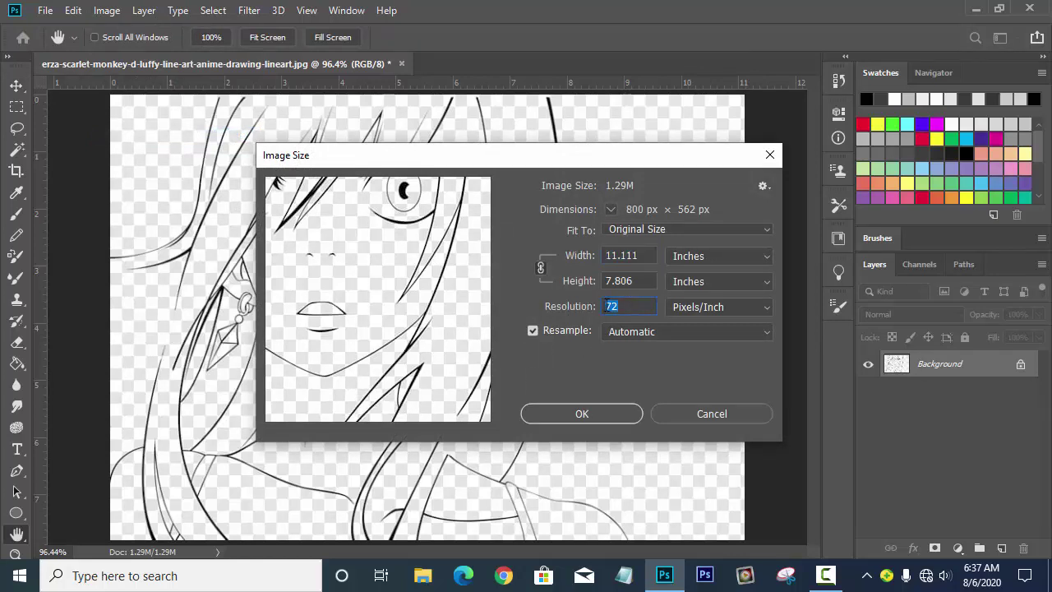
pyautogui.write('300')
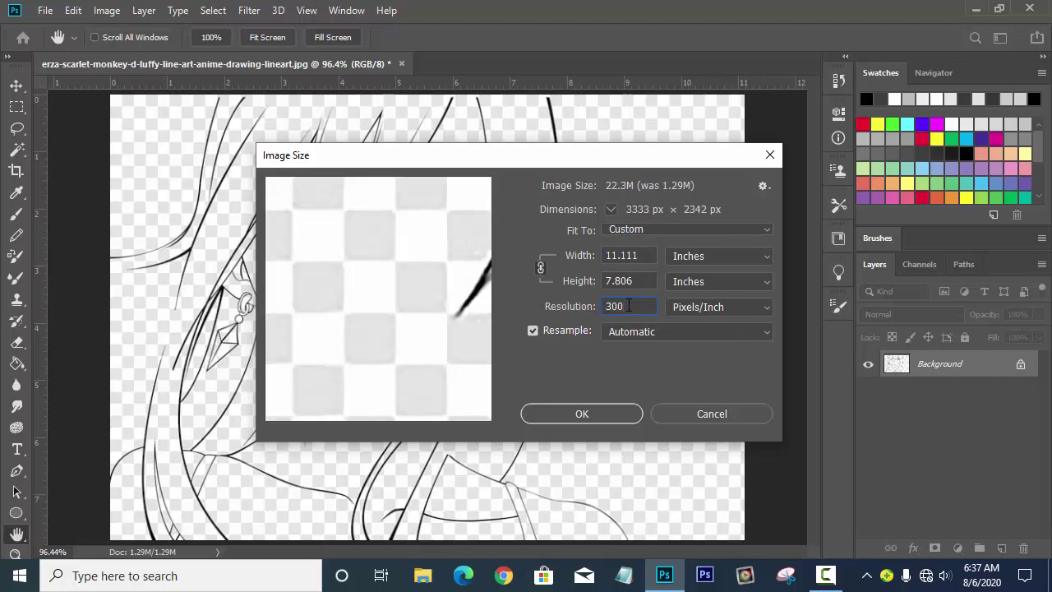
pyautogui.click(606, 413)
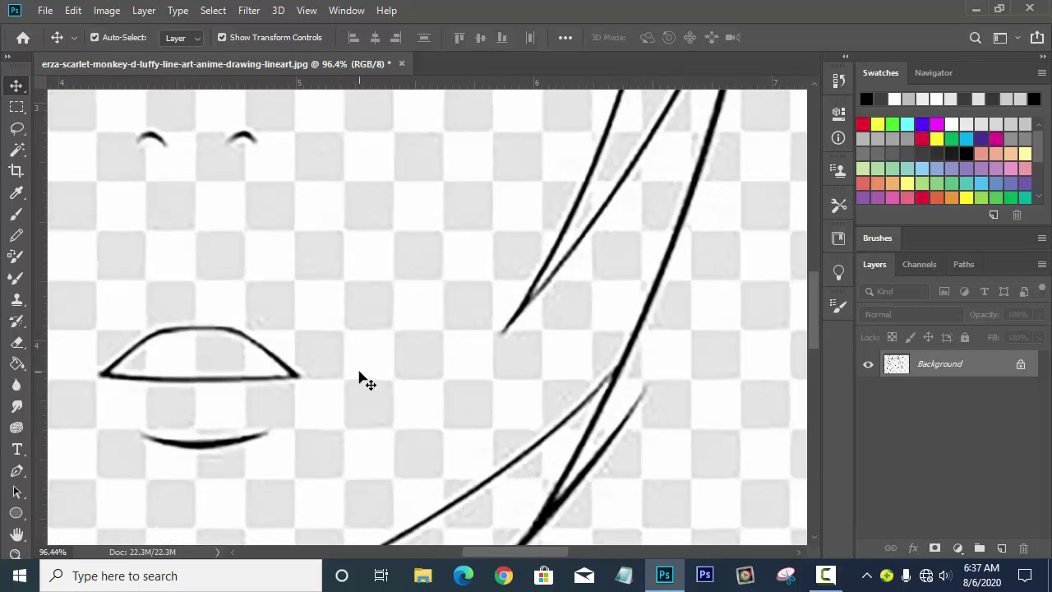
pyautogui.press('ctrl')
pyautogui.hotkey('ctrl', '0')
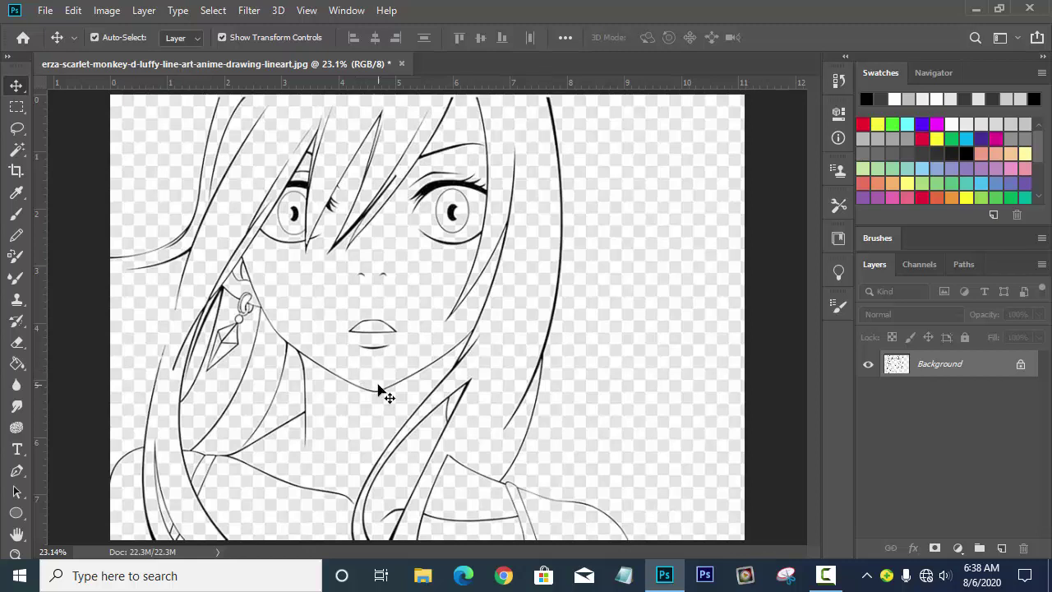
# Step: Start a Color Range selection on the line art with Sampled Colors and a Fuzziness of 200
pyautogui.click(223, 13)
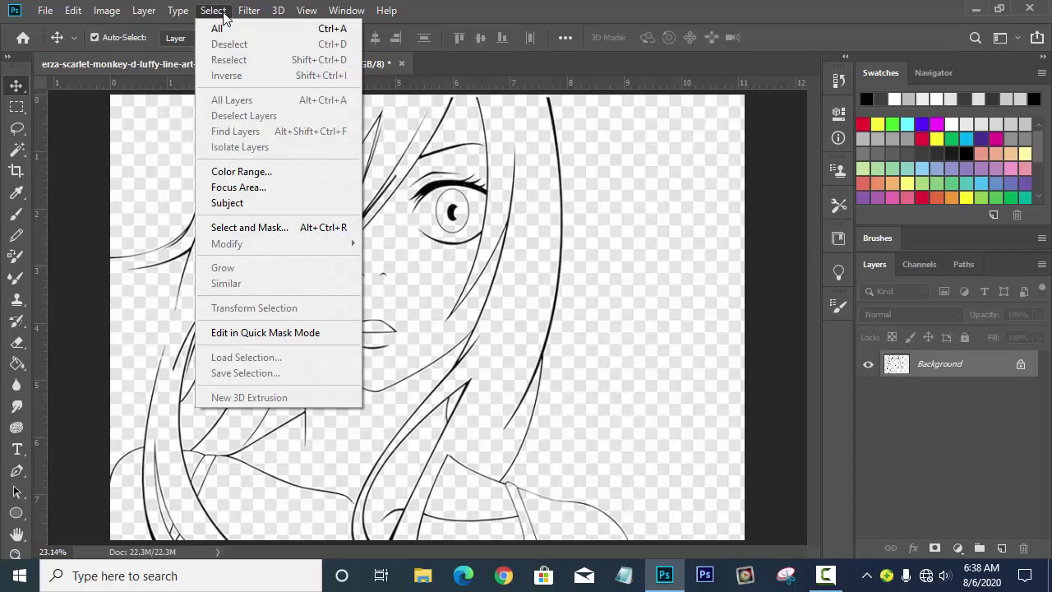
pyautogui.click(272, 170)
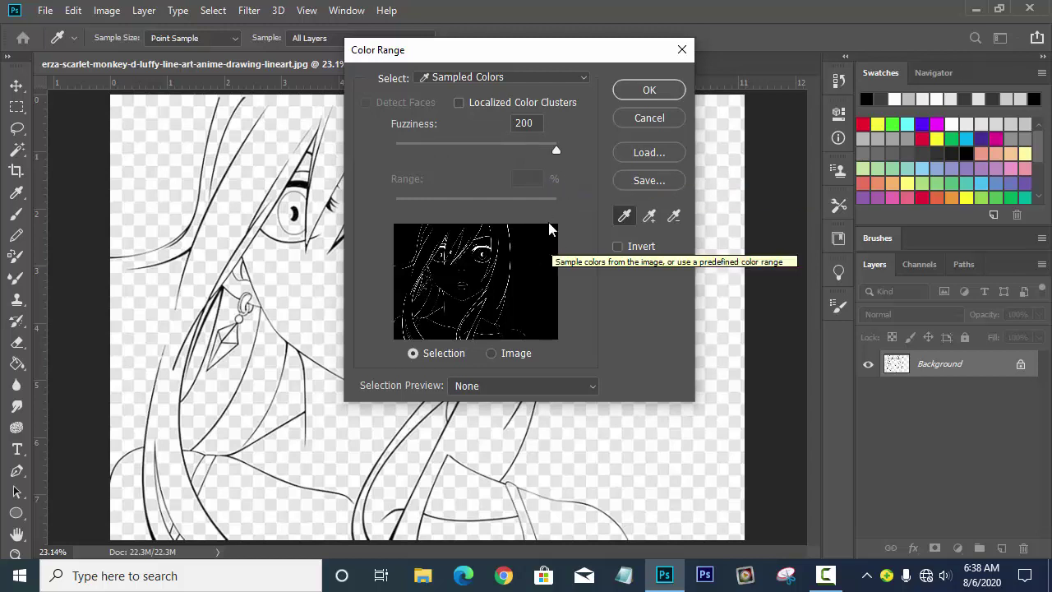
pyautogui.moveTo(556, 149); pyautogui.dragTo(429, 152)
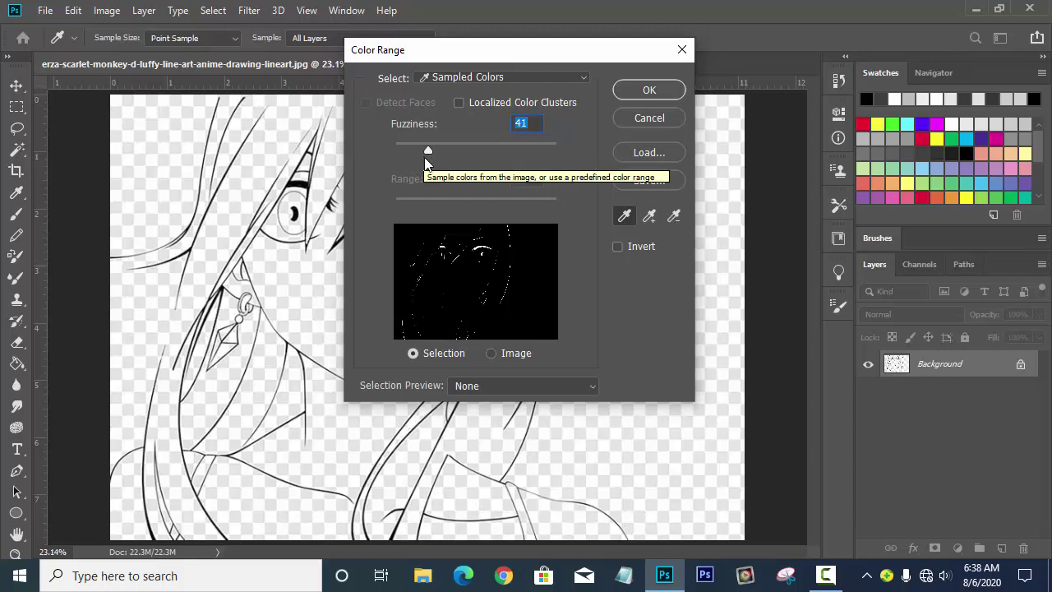
pyautogui.moveTo(429, 149); pyautogui.dragTo(559, 146)
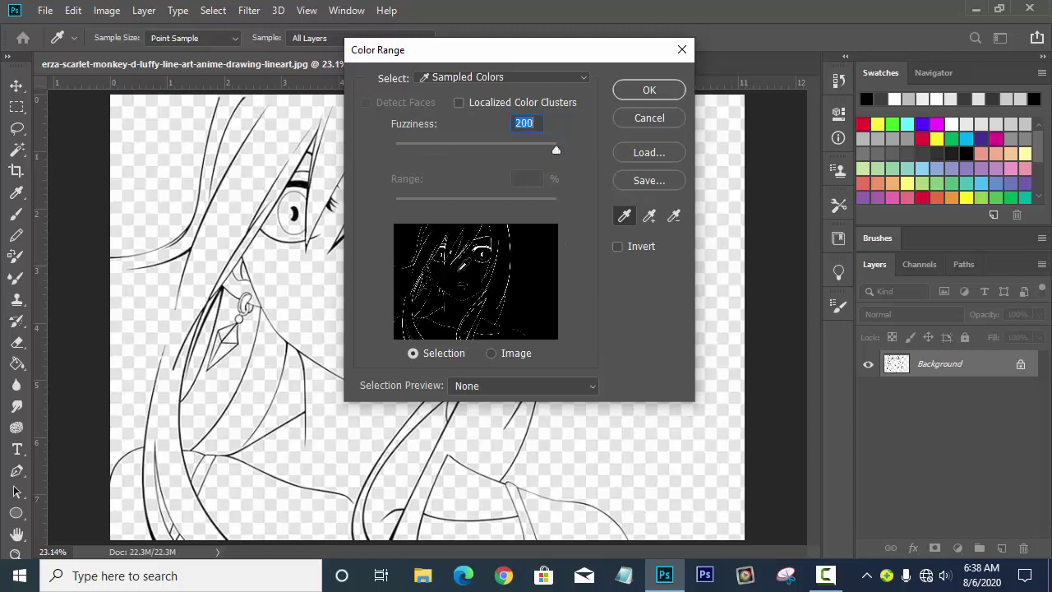
pyautogui.moveTo(510, 59); pyautogui.dragTo(763, 140)
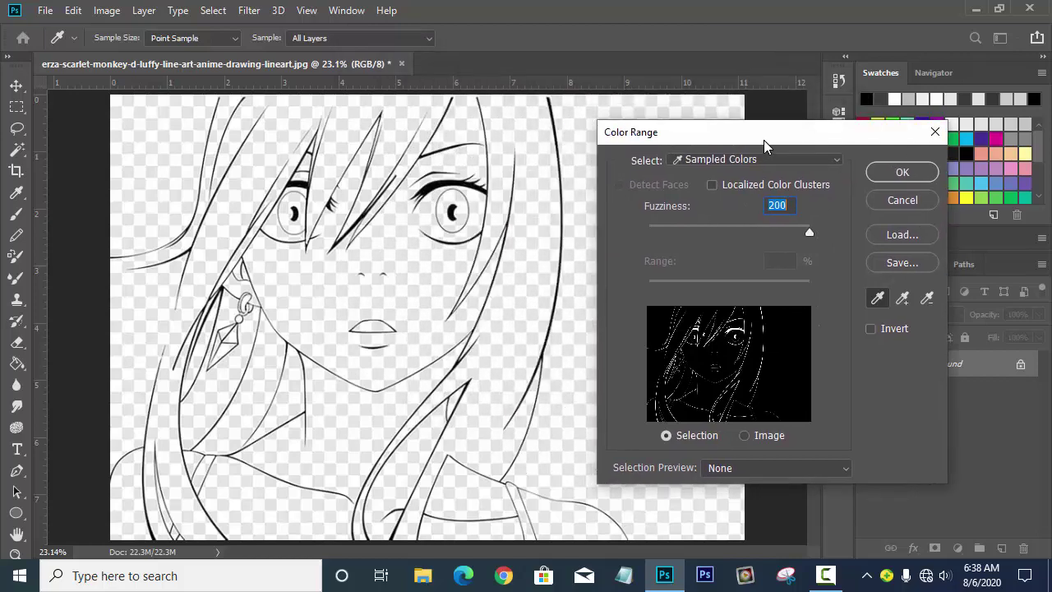
# Step: Sample the black of the drawn lines with the eyedropper as the Color Range color
pyautogui.click(561, 303)
pyautogui.hotkey('ctrl', '+')
pyautogui.hotkey('ctrl', '+')
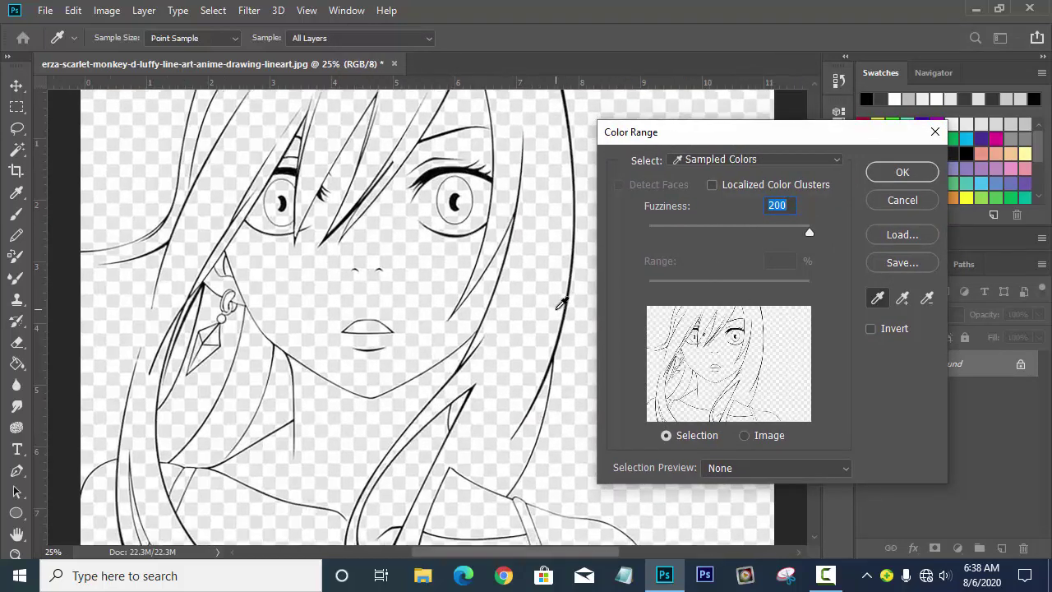
pyautogui.hotkey('ctrl', '+')
pyautogui.click(559, 301)
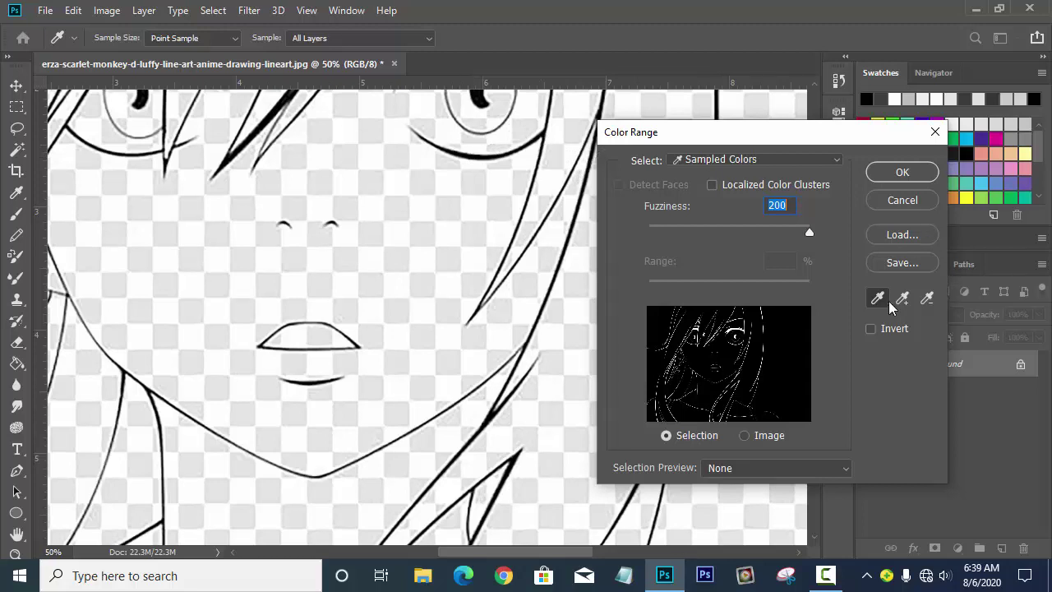
pyautogui.click(877, 298)
pyautogui.click(479, 155)
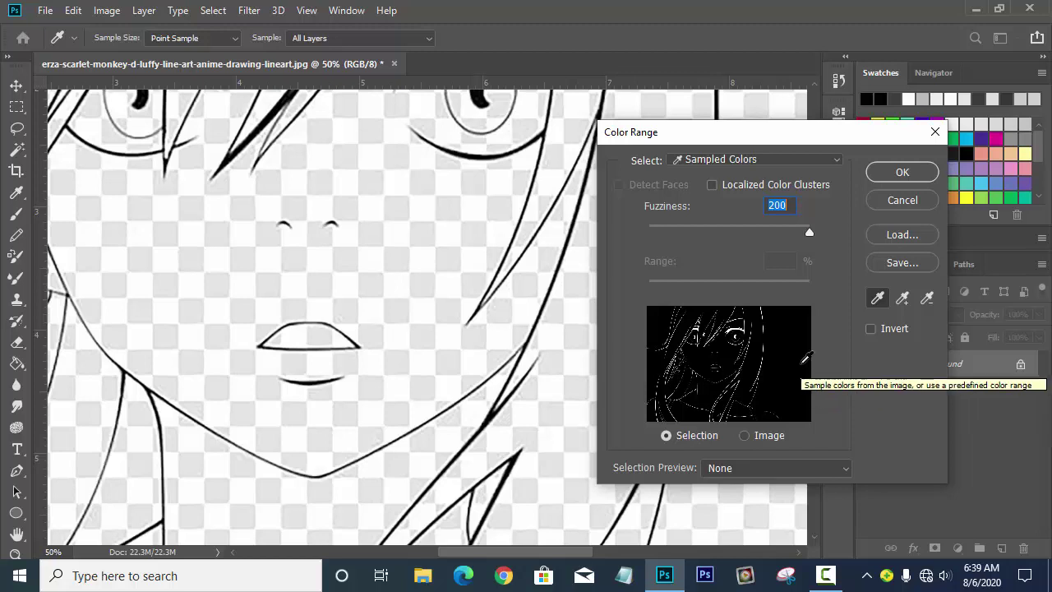
# Step: Invert and apply the Color Range, and inverse the resulting selection to select the black lines
pyautogui.click(870, 330)
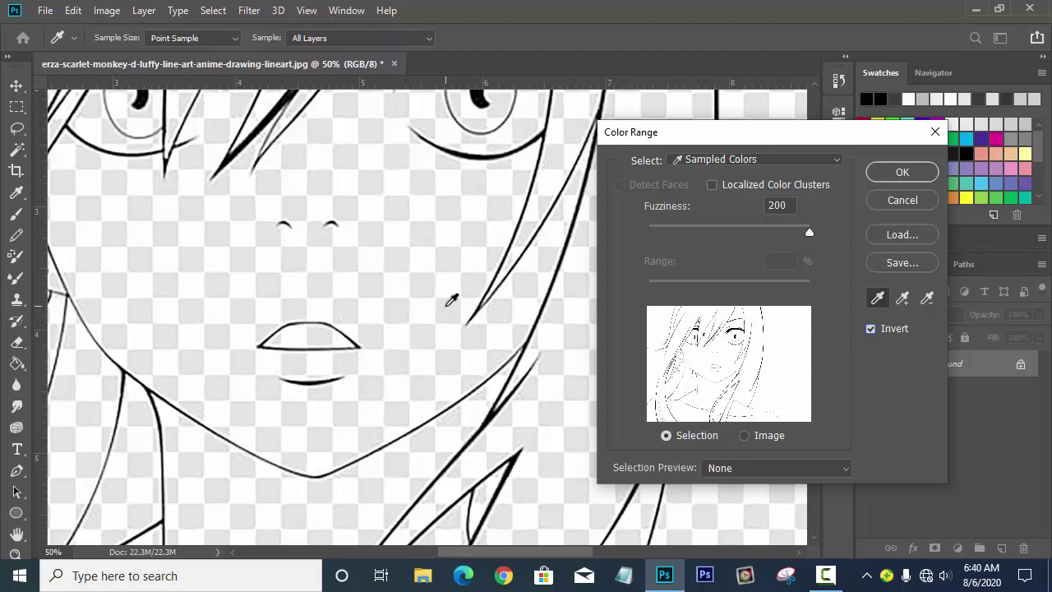
pyautogui.click(902, 171)
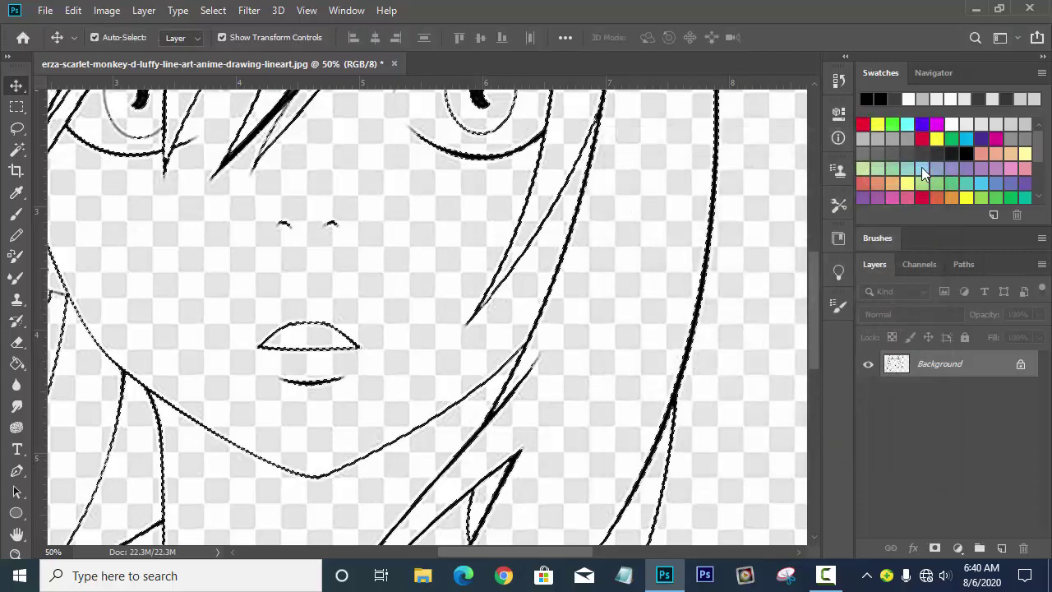
pyautogui.moveTo(813, 358)
pyautogui.mouseDown()
pyautogui.moveTo(816, 275)
pyautogui.moveTo(827, 385)
pyautogui.moveTo(825, 356)
pyautogui.mouseUp()
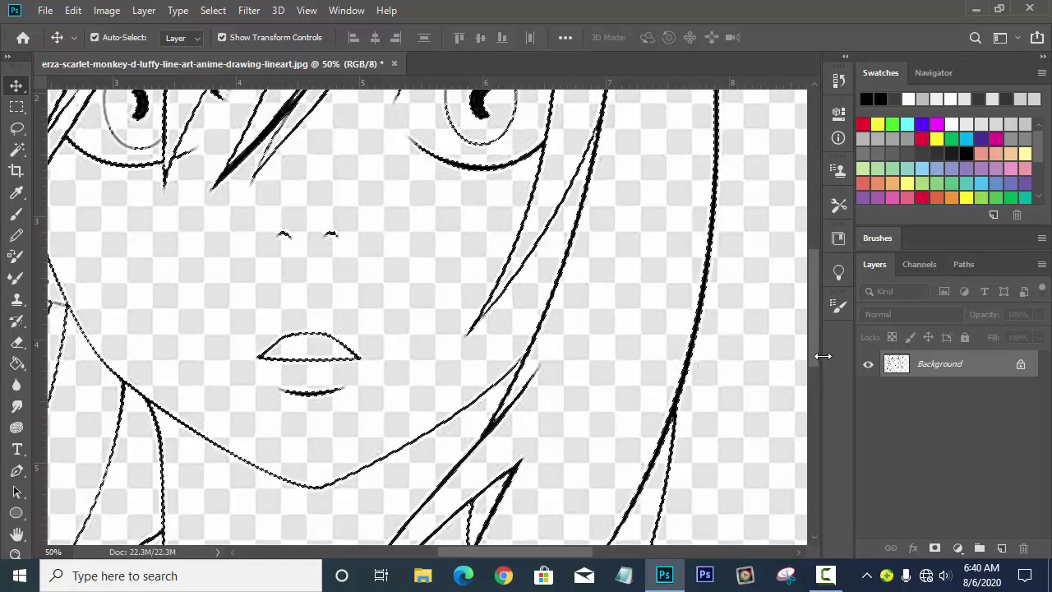
pyautogui.click(209, 10)
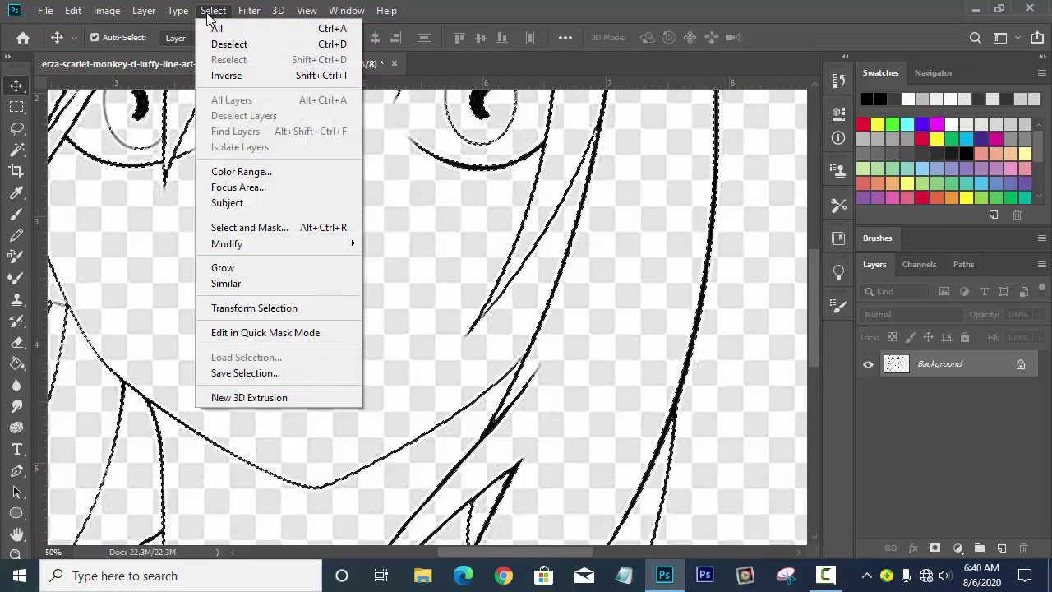
pyautogui.click(226, 75)
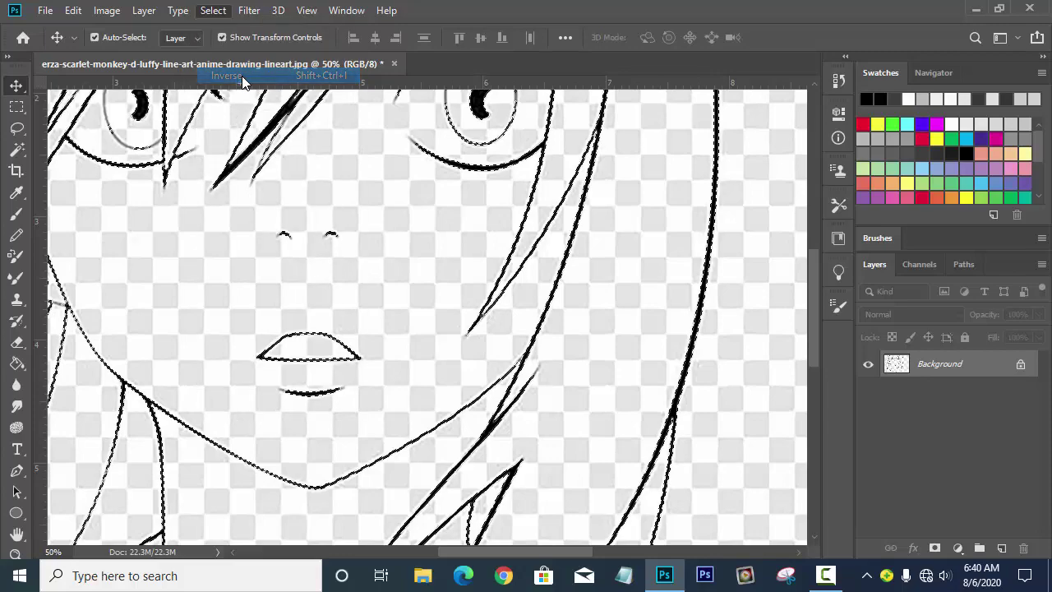
# Step: Add a new empty layer above the Background and hide the Background layer
pyautogui.hotkey('ctrl', '-')
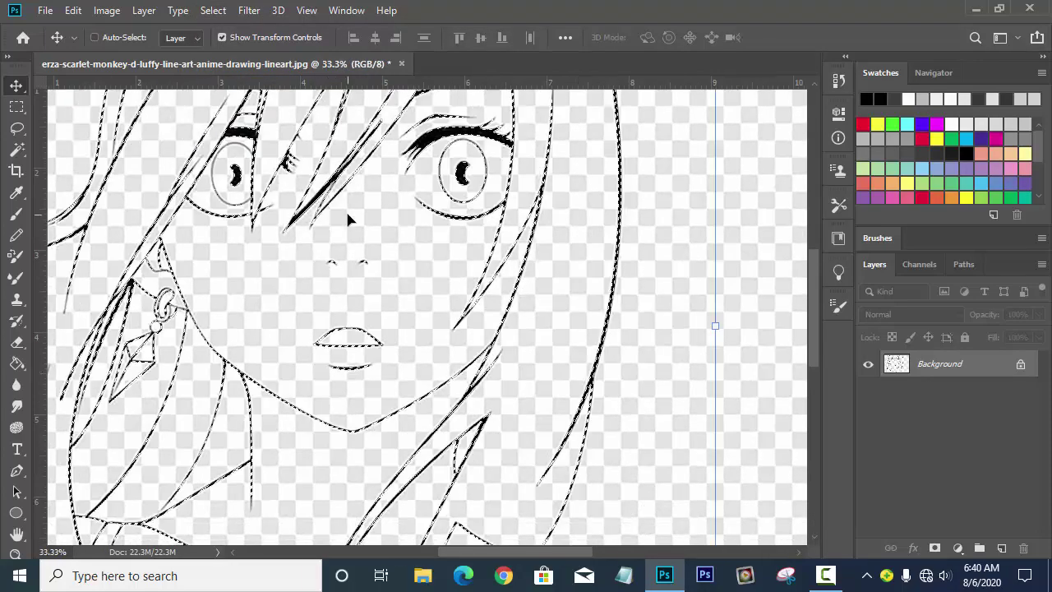
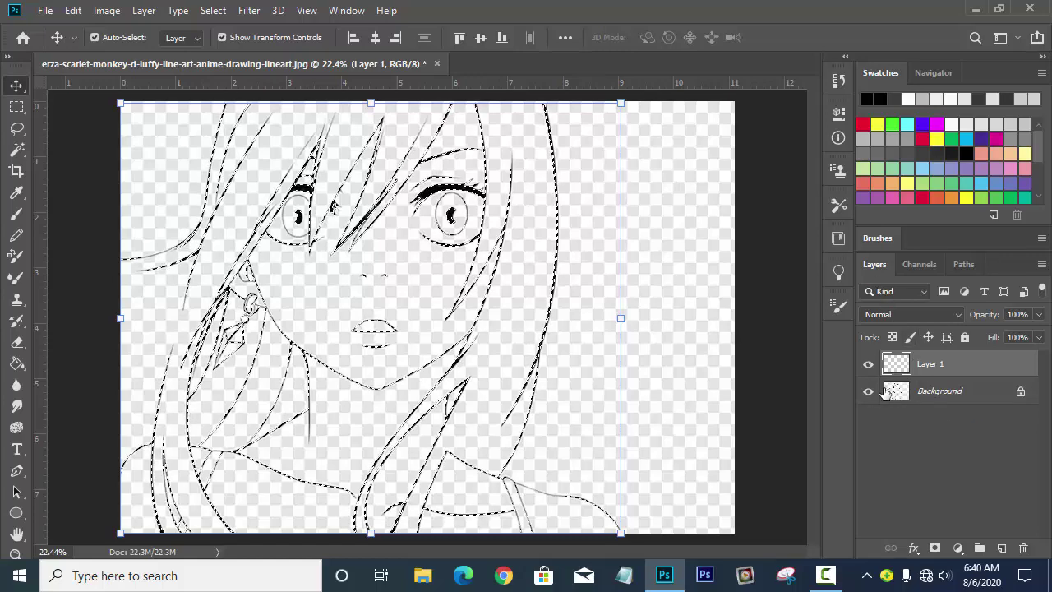
pyautogui.click(870, 394)
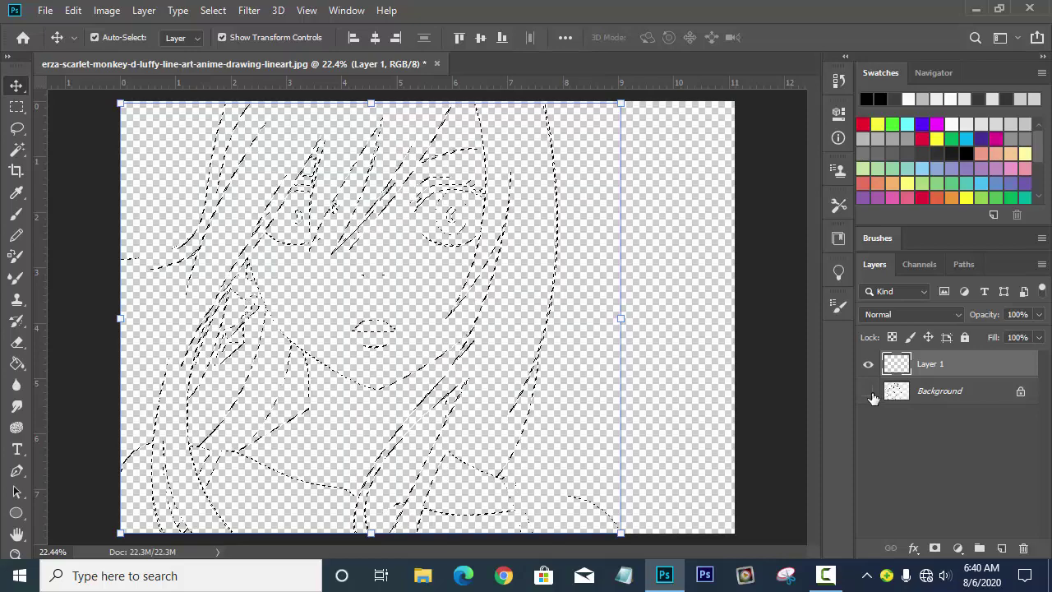
# Step: Check the foreground color in the Color Picker and keep it black (000000)
pyautogui.click(9, 58)
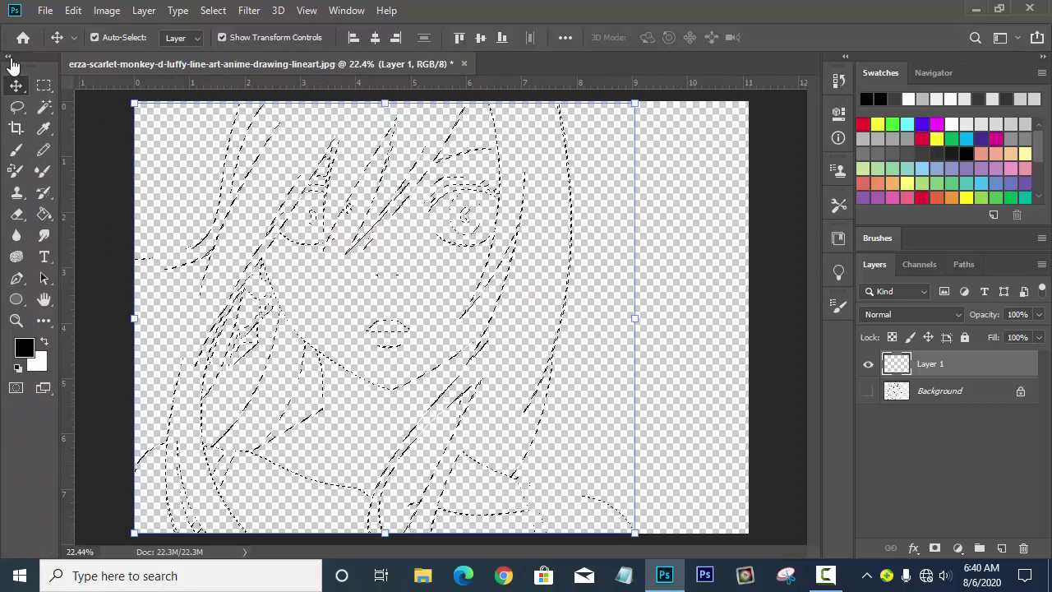
pyautogui.click(25, 348)
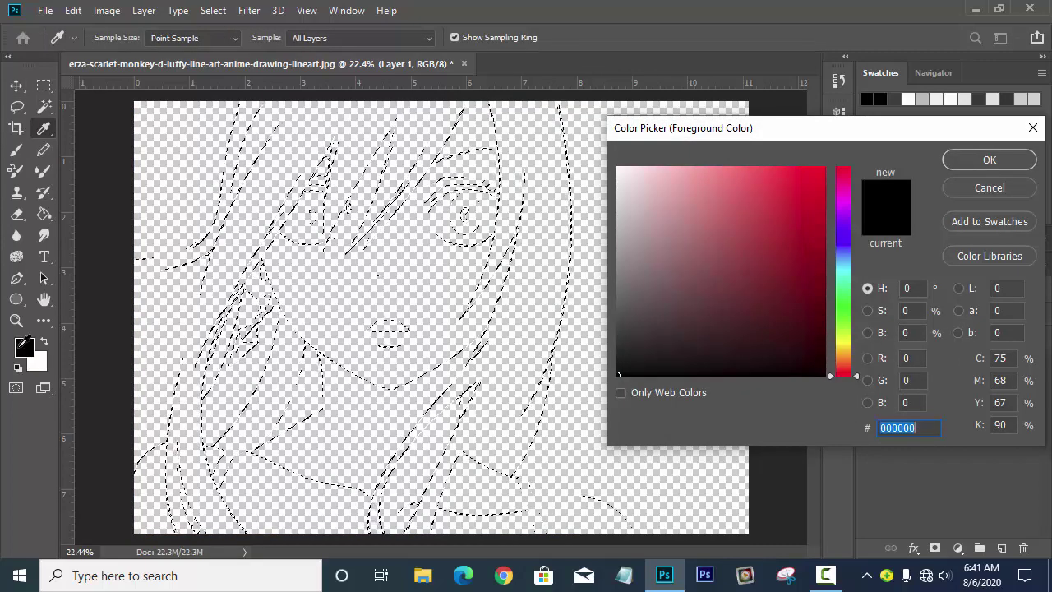
pyautogui.click(1026, 158)
pyautogui.press('v')
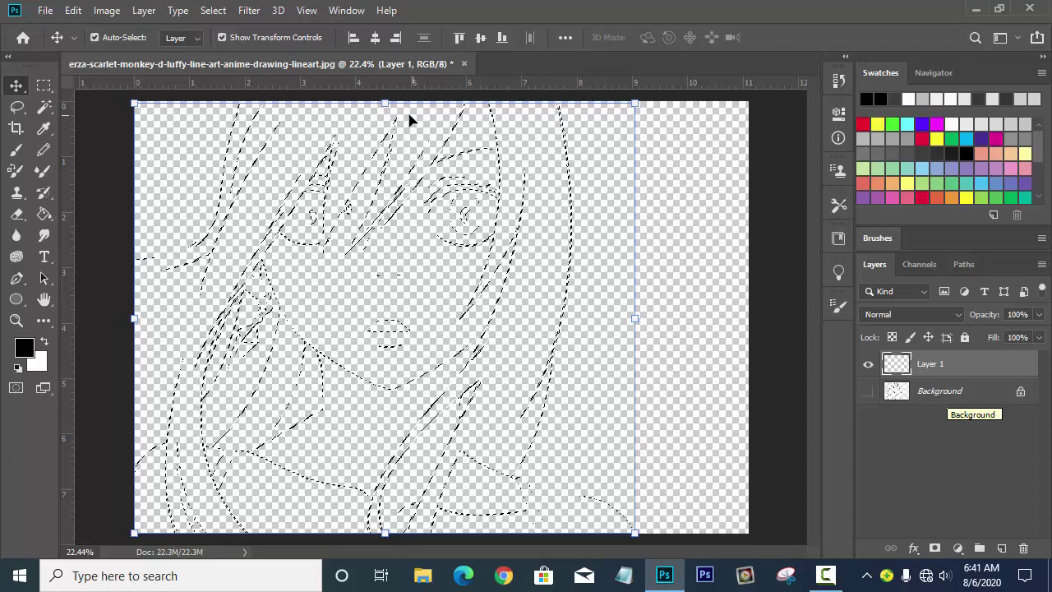
# Step: Fill the line selection on the new layer with Foreground Color in Normal mode at 100% opacity, and deselect
pyautogui.click(73, 12)
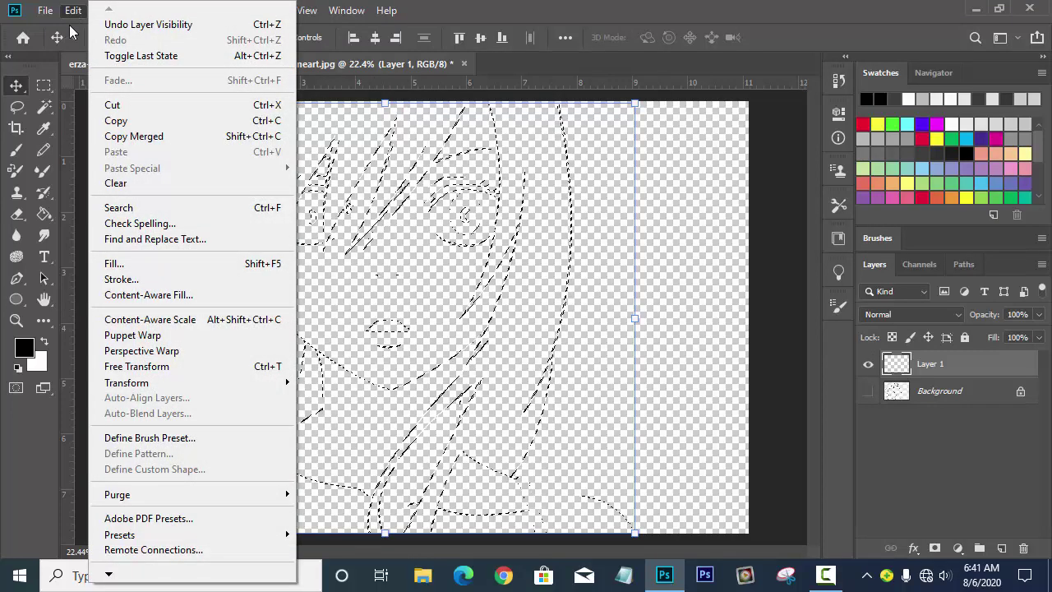
pyautogui.click(144, 265)
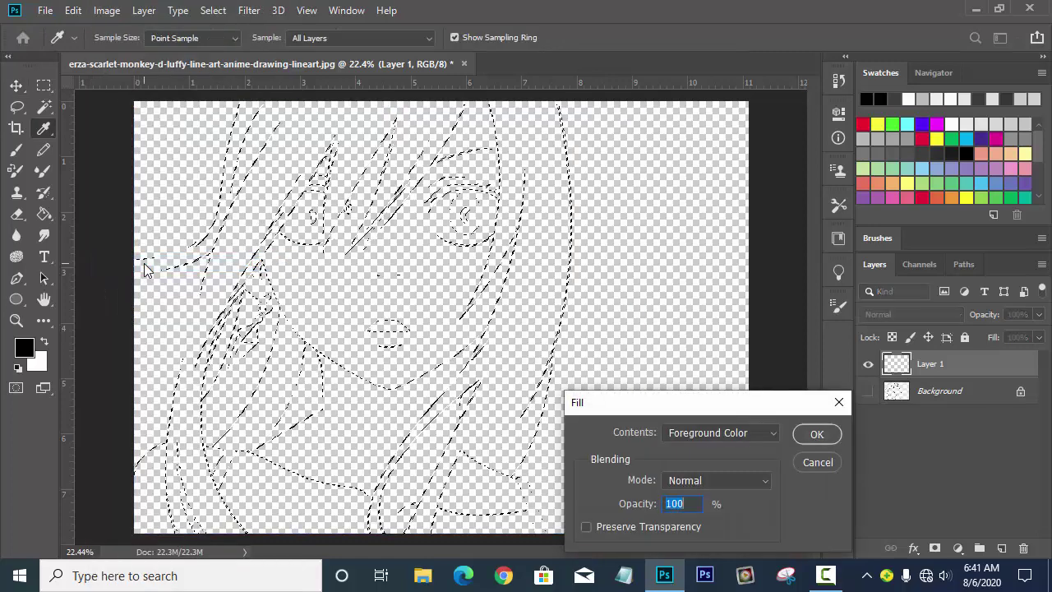
pyautogui.moveTo(778, 407); pyautogui.dragTo(818, 282)
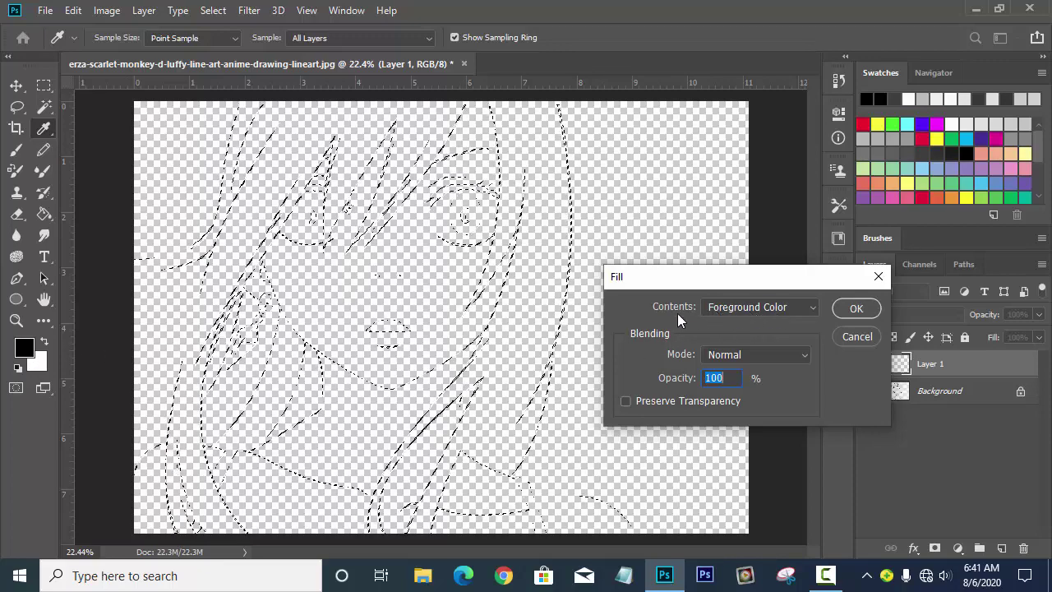
pyautogui.click(786, 307)
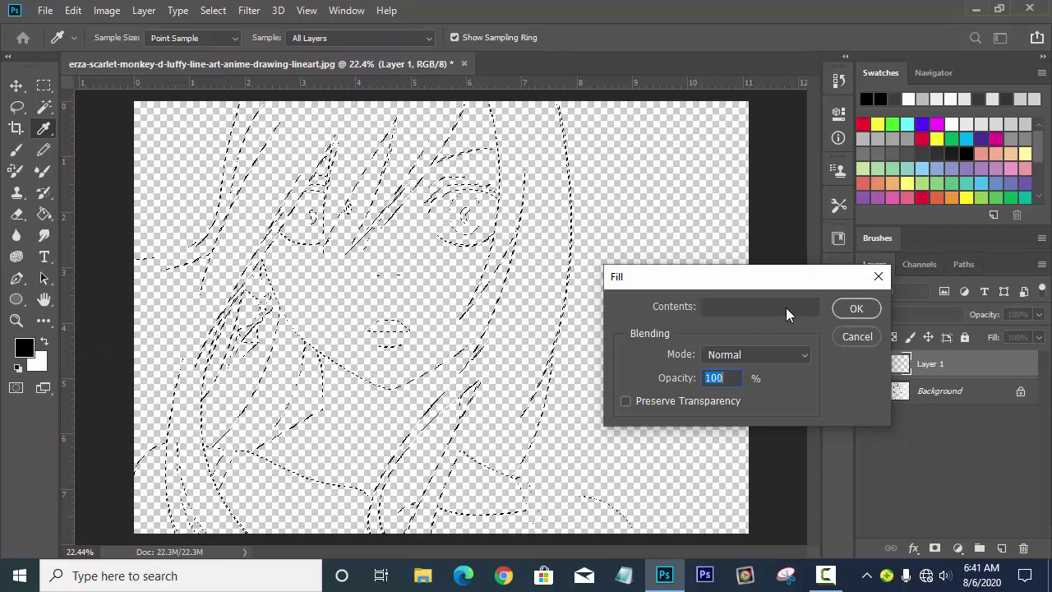
pyautogui.click(785, 324)
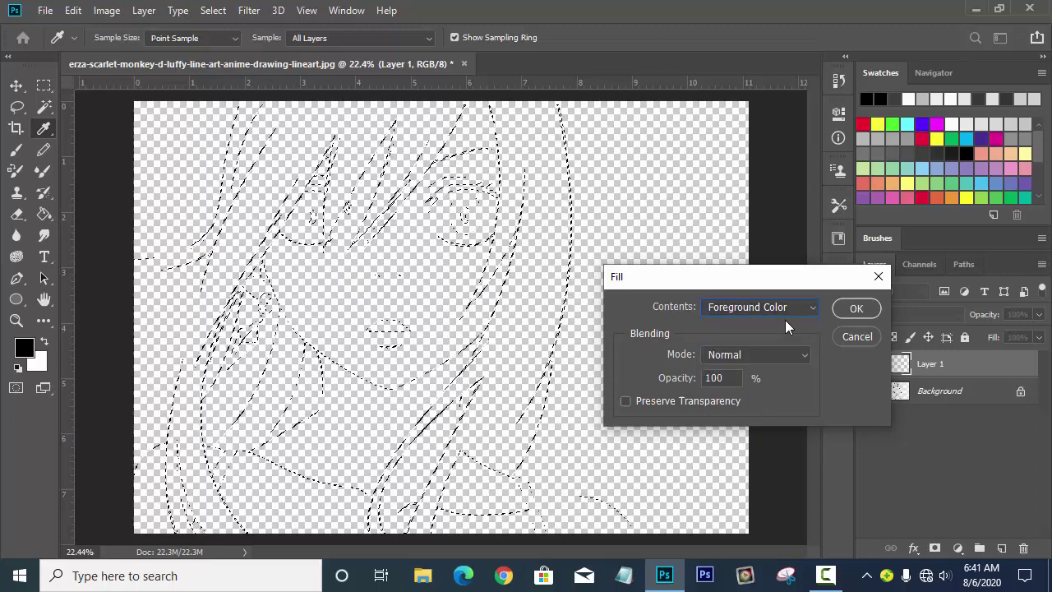
pyautogui.click(853, 309)
pyautogui.press('v')
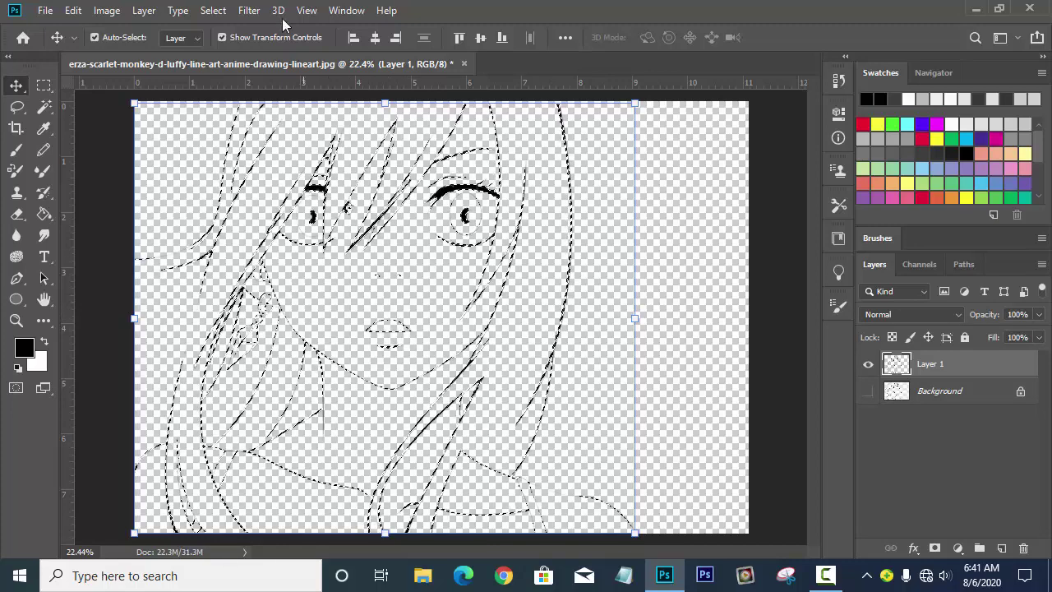
pyautogui.click(213, 10)
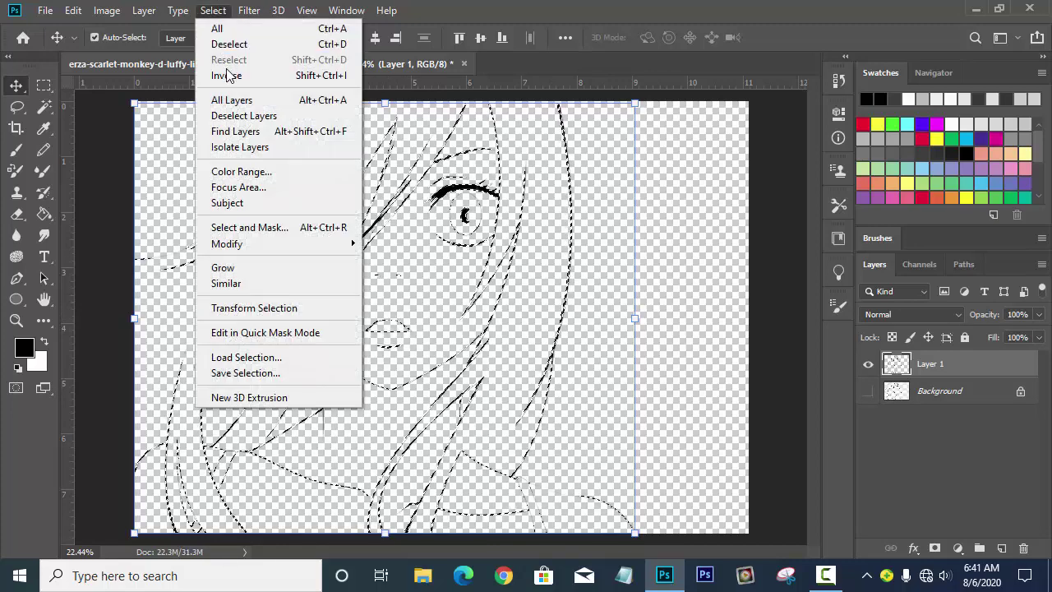
pyautogui.click(228, 44)
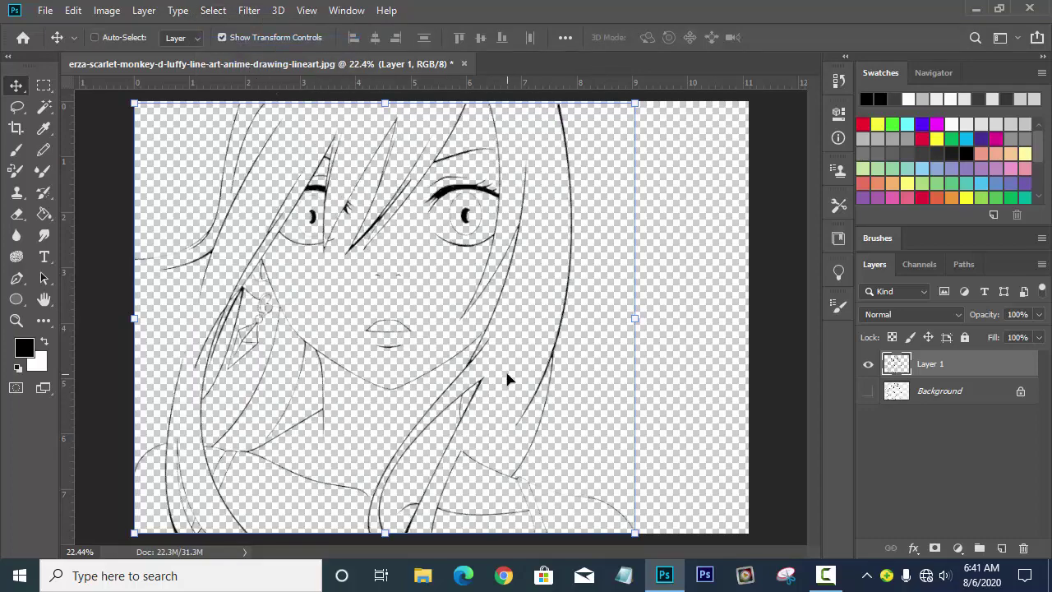
# Step: Add a new layer directly above the hidden Background, beneath the layer with the filled lines
pyautogui.scroll(3, 507, 379)
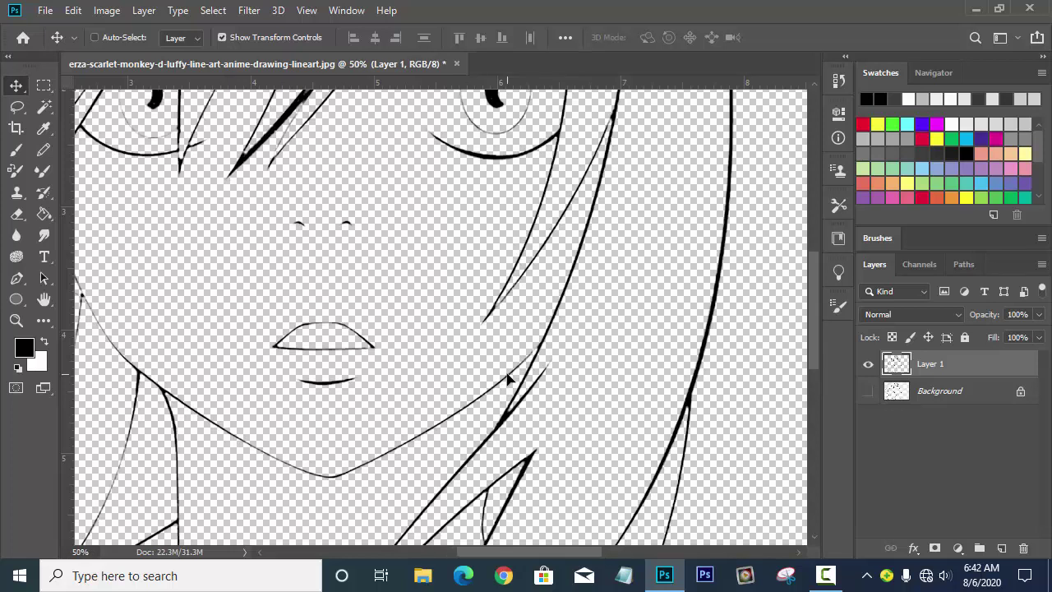
pyautogui.scroll(1, 507, 379)
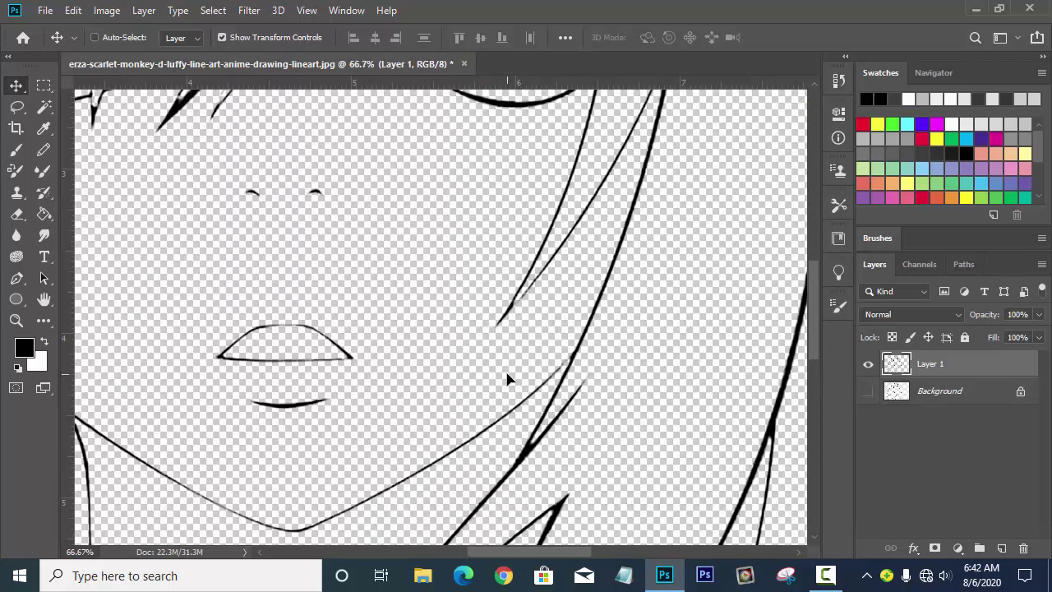
pyautogui.scroll(1, 507, 379)
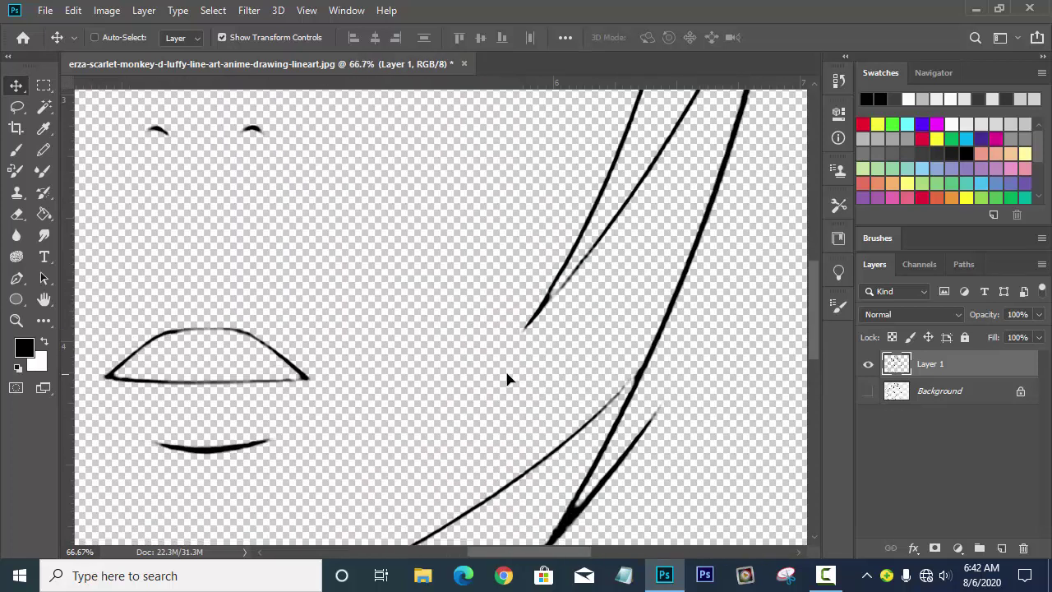
pyautogui.scroll(-3, 507, 380)
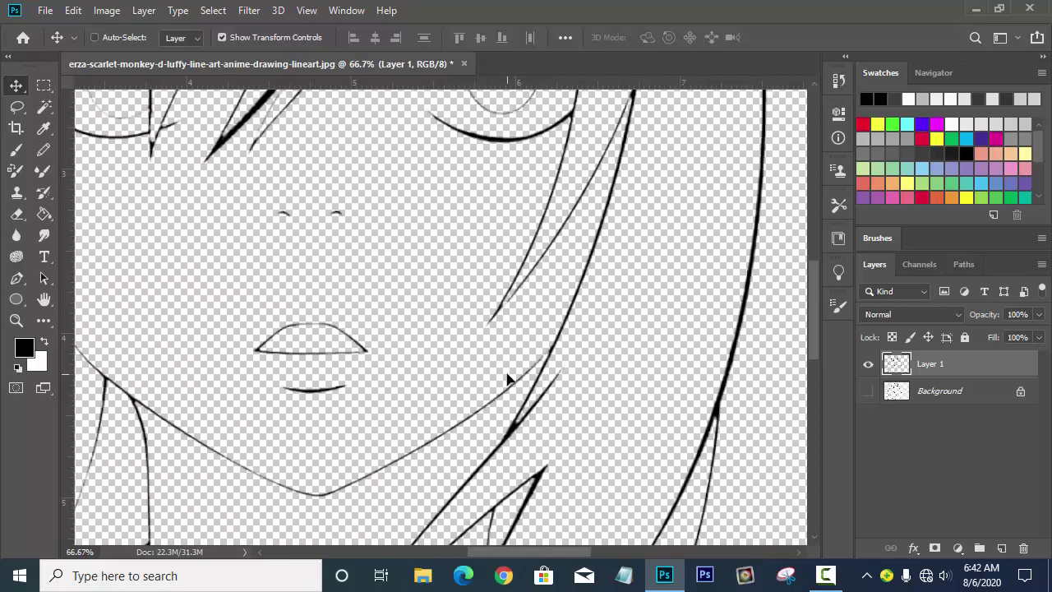
pyautogui.scroll(-1, 507, 380)
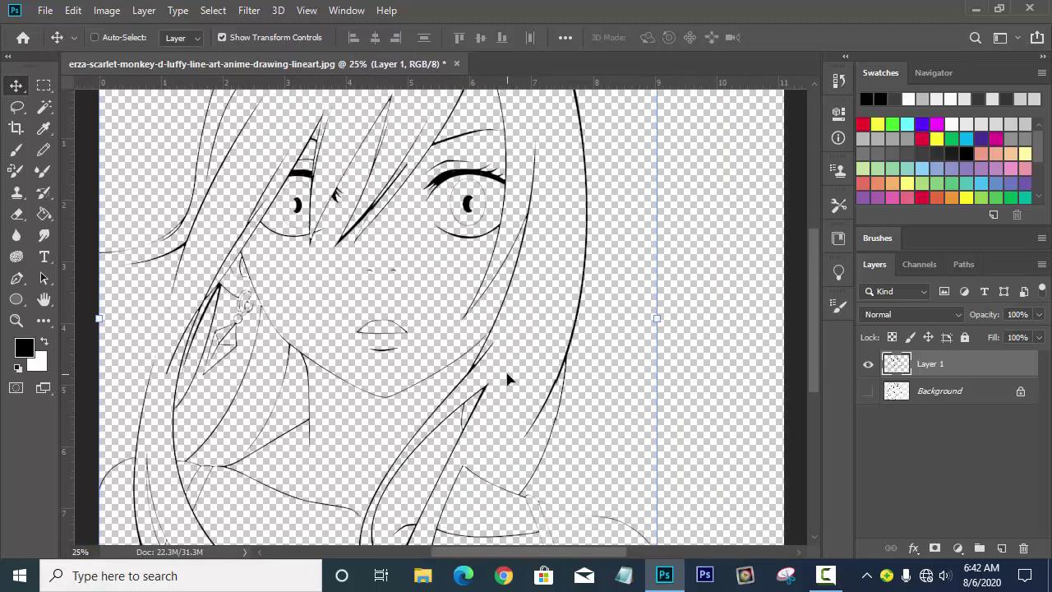
pyautogui.scroll(1, 507, 380)
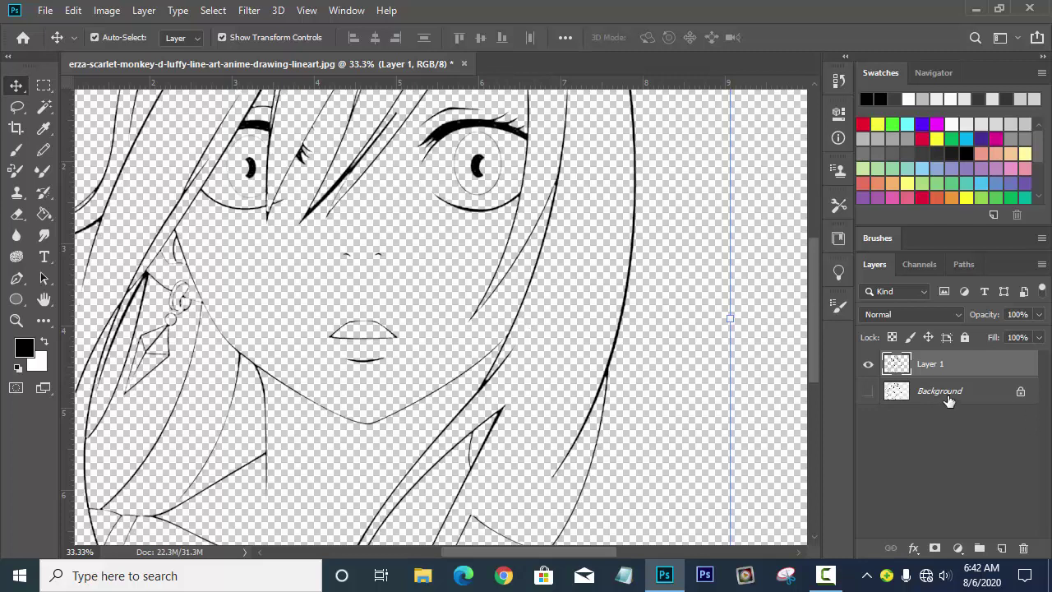
pyautogui.click(981, 433)
pyautogui.hotkey('alt', '[')
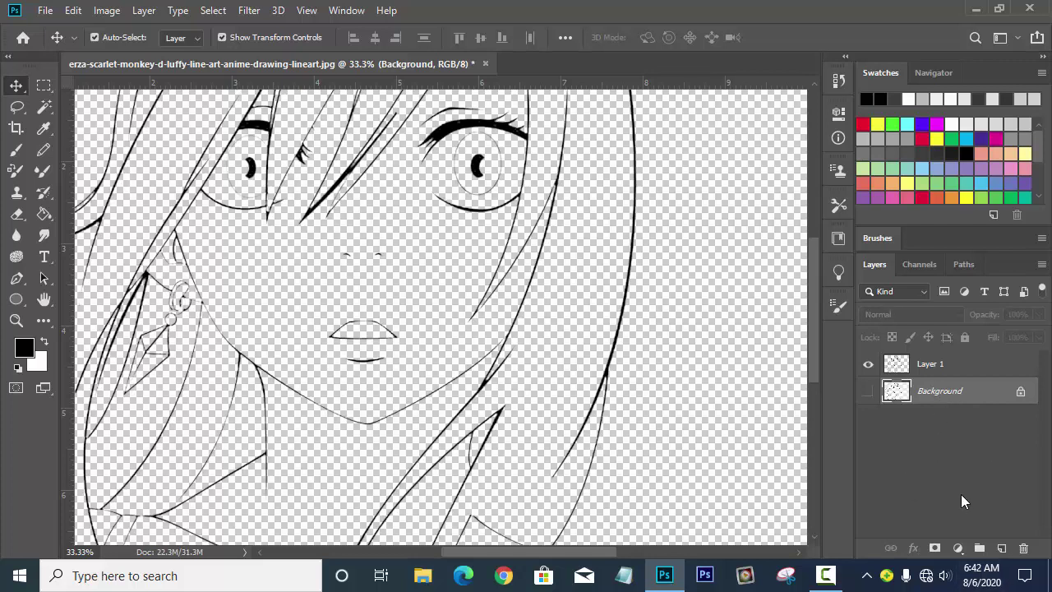
pyautogui.click(1001, 548)
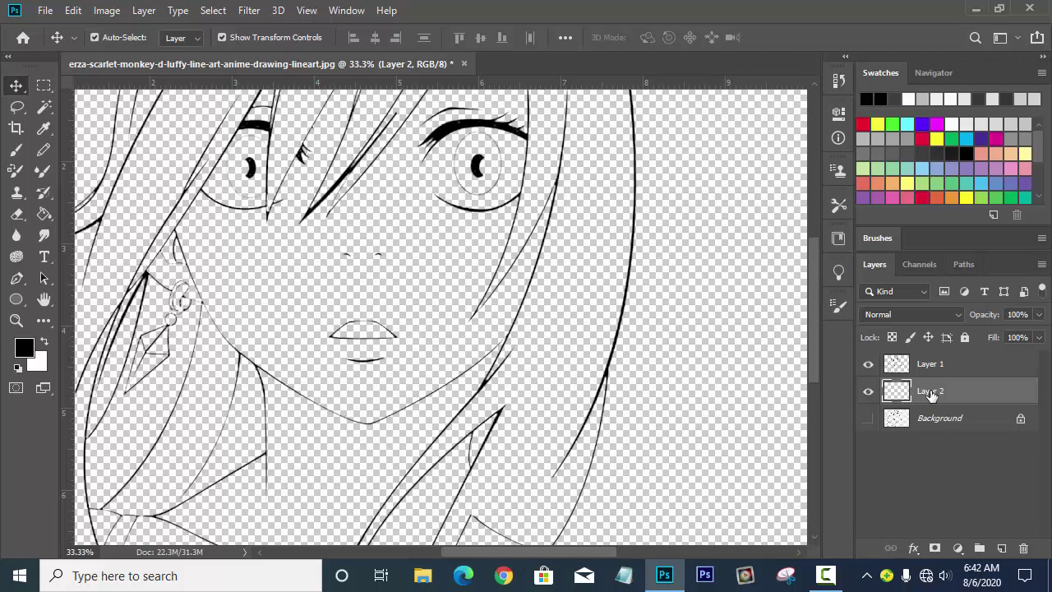
# Step: Add a Solid Color fill layer beneath the line layer and try dark red shades such as ac0505 and 8c2424
pyautogui.click(958, 547)
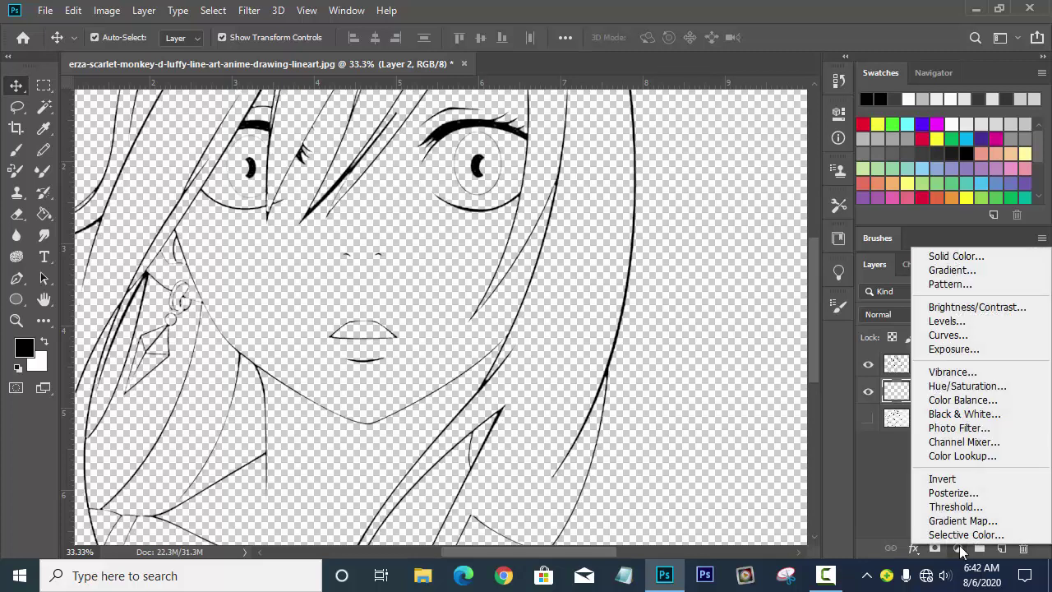
pyautogui.click(956, 257)
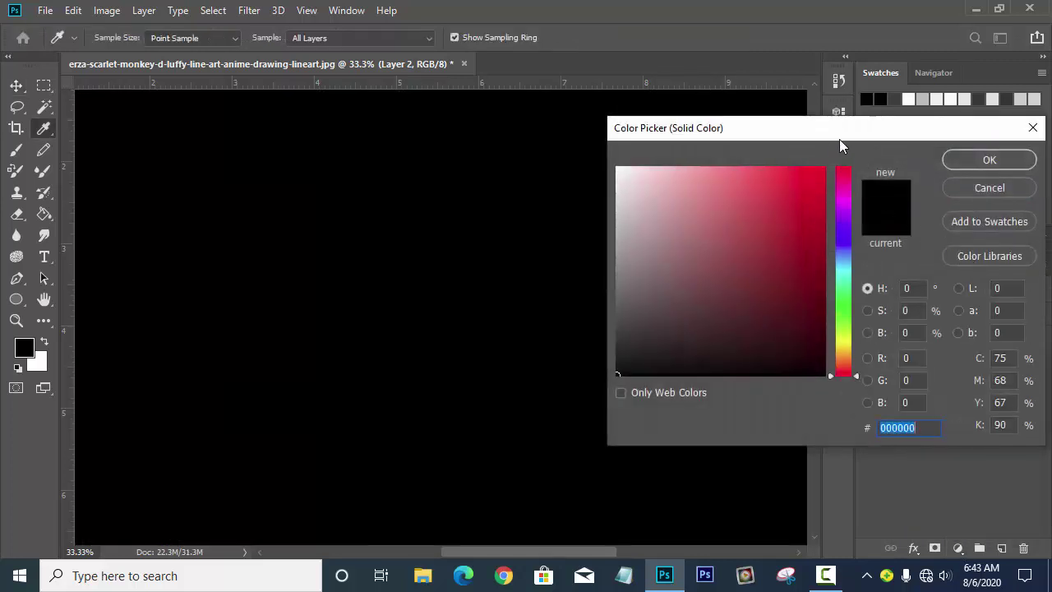
pyautogui.click(818, 176)
pyautogui.click(819, 234)
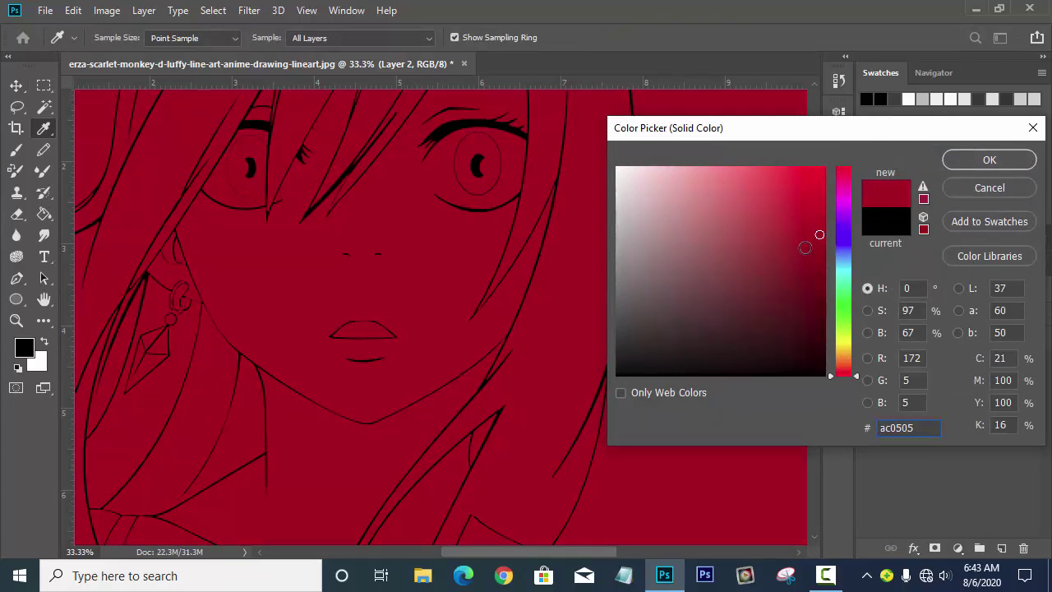
pyautogui.hotkey('ctrl', '0')
pyautogui.click(771, 261)
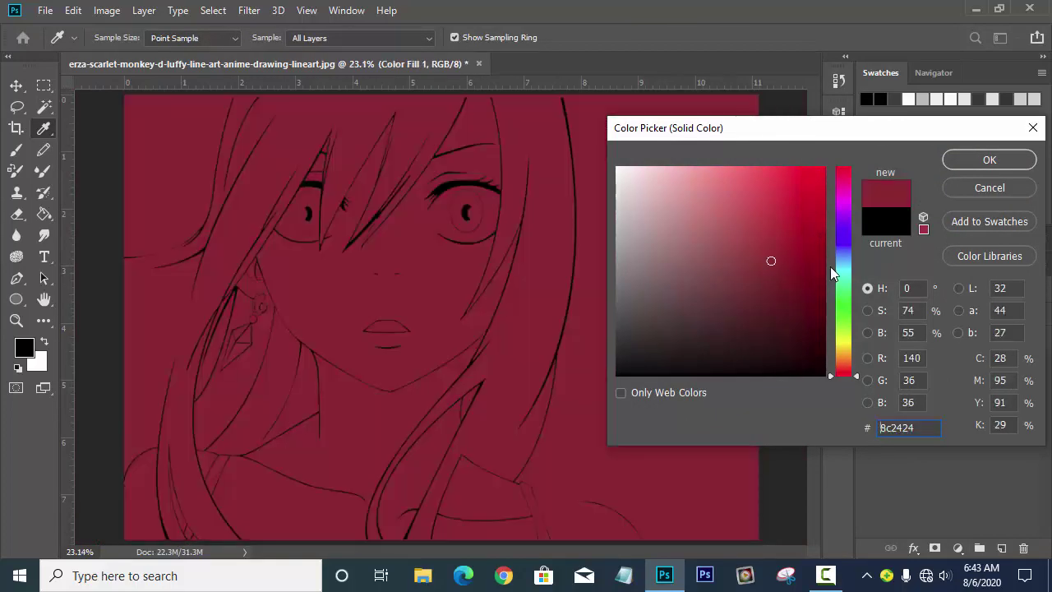
# Step: Switch the fill's hue to blue and try lighter and darker shades, such as 53dbf8, 1d535f and 1fabc9
pyautogui.click(838, 265)
pyautogui.moveTo(792, 140); pyautogui.dragTo(758, 180)
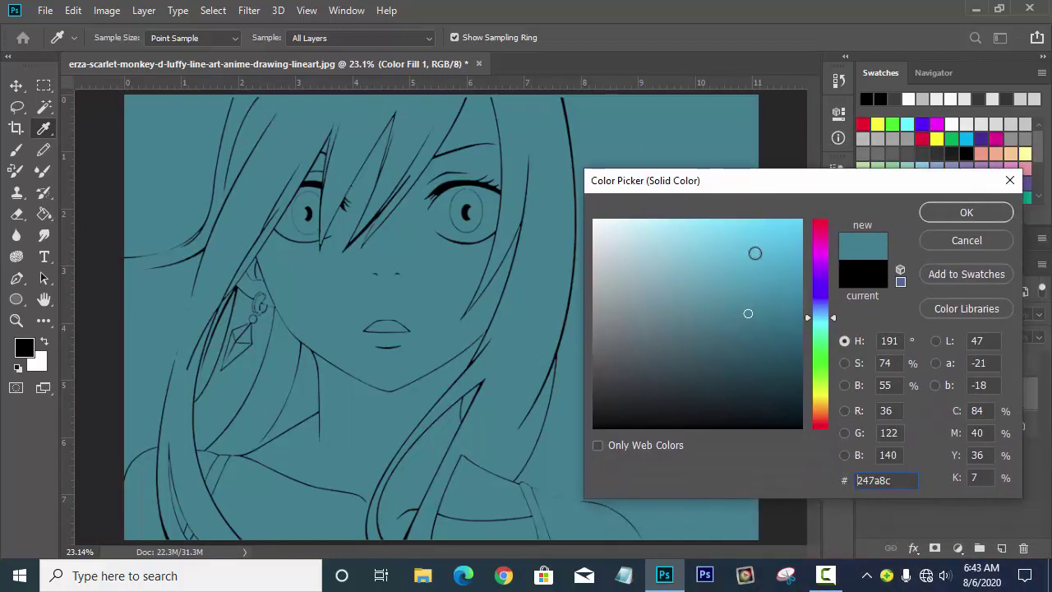
pyautogui.click(766, 265)
pyautogui.click(733, 225)
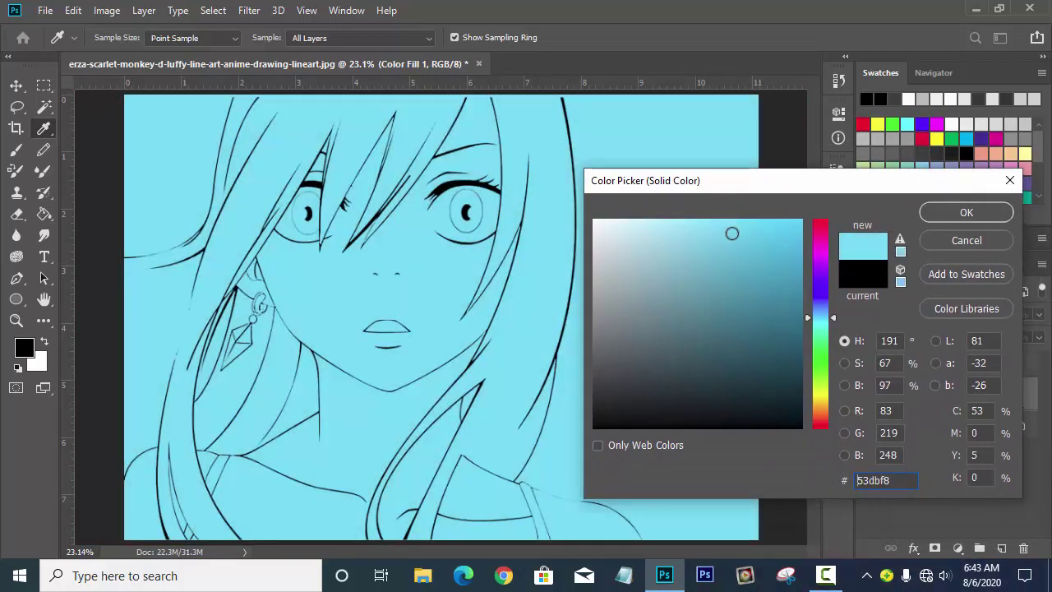
pyautogui.click(784, 323)
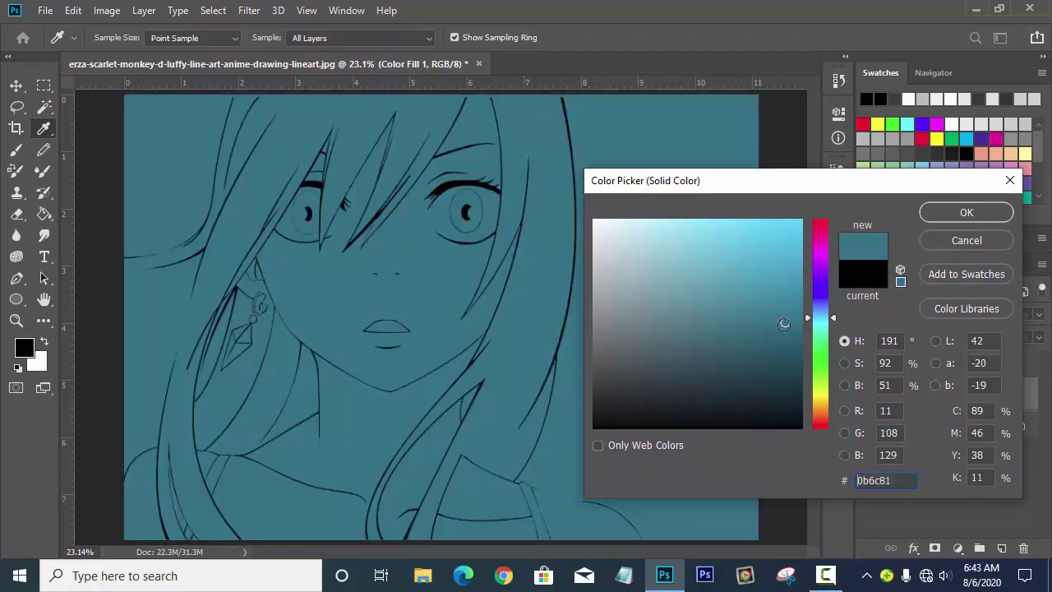
pyautogui.click(739, 350)
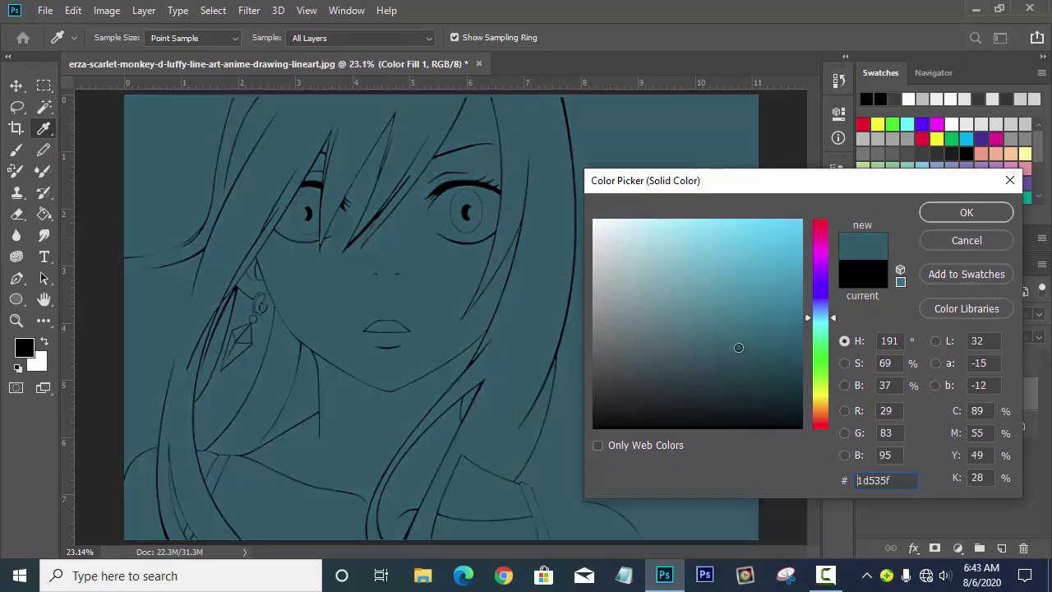
pyautogui.click(736, 300)
pyautogui.click(756, 264)
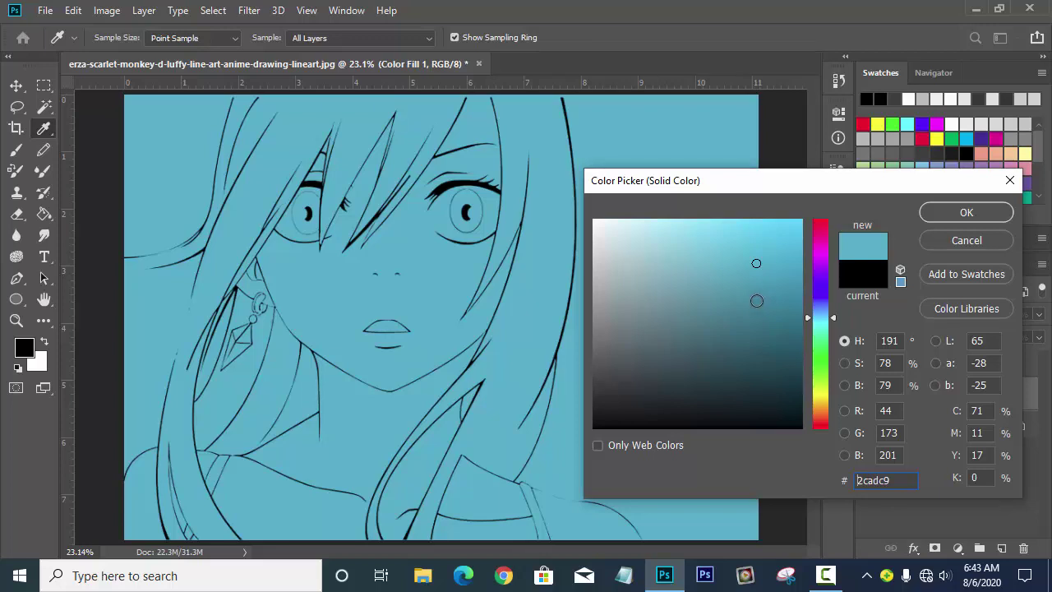
pyautogui.click(769, 263)
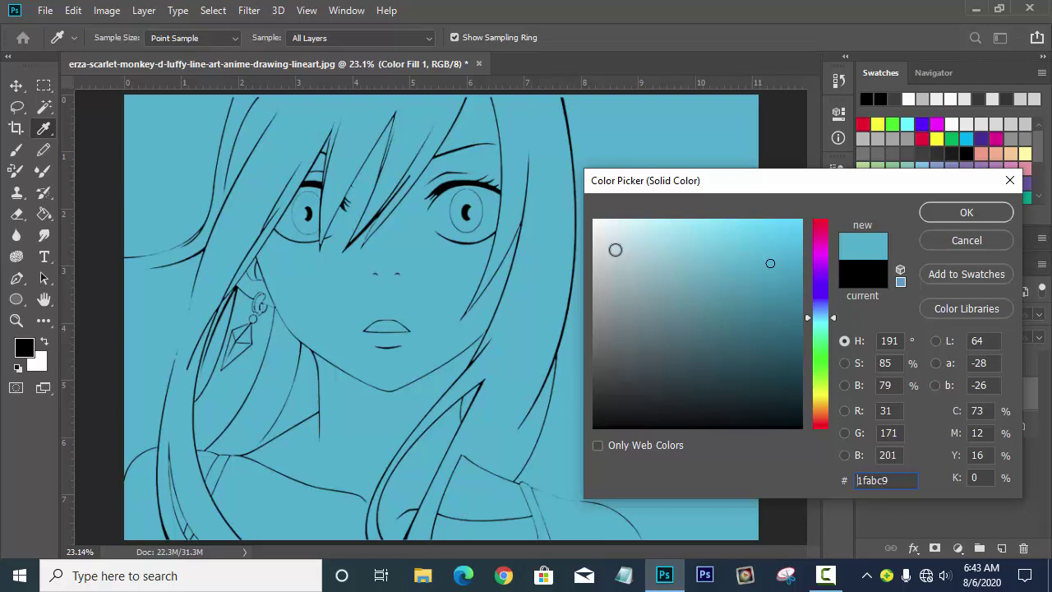
# Step: Set the fill layer's color to near-white f3f7f8 and accept it, leaving no layer selected
pyautogui.moveTo(601, 224); pyautogui.dragTo(597, 226)
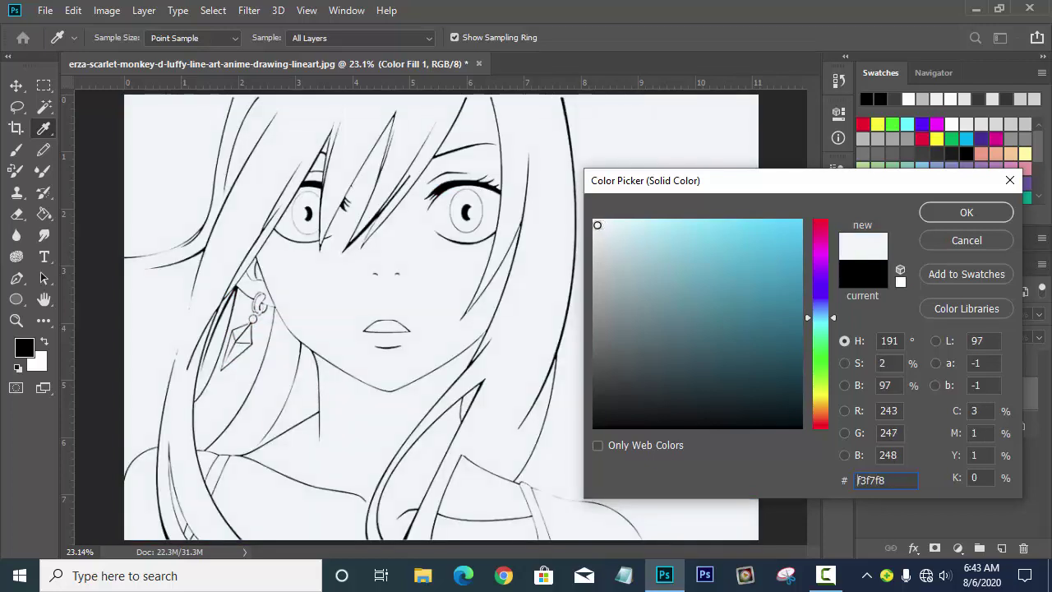
pyautogui.click(959, 215)
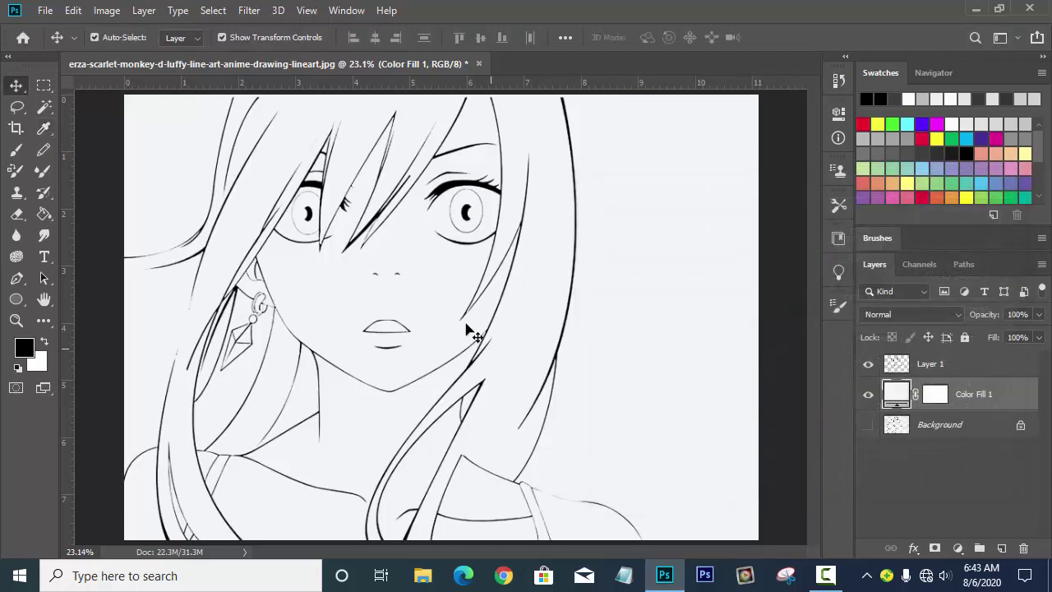
pyautogui.click(973, 365)
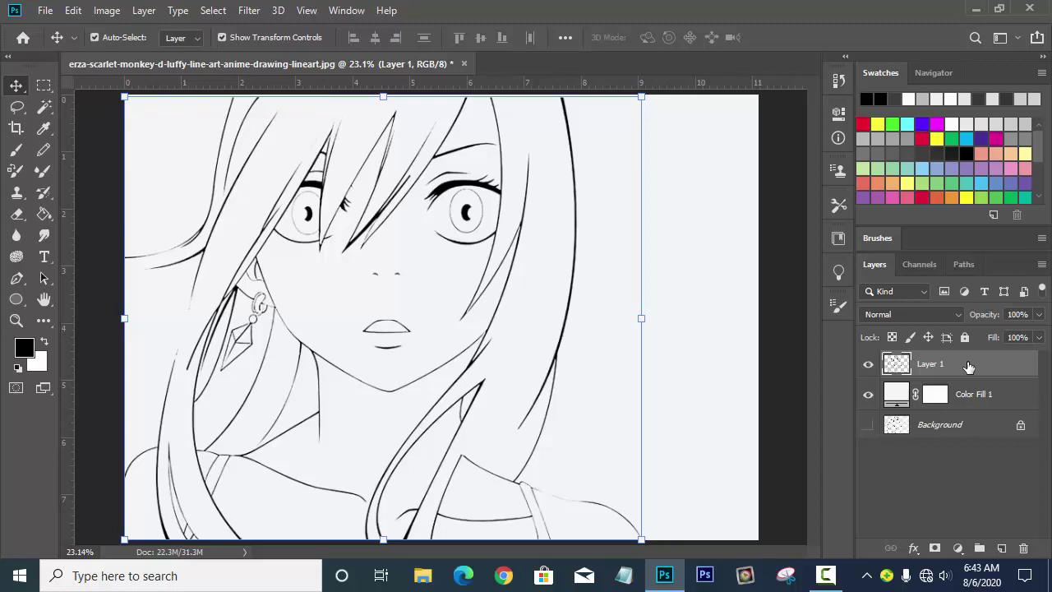
pyautogui.click(776, 330)
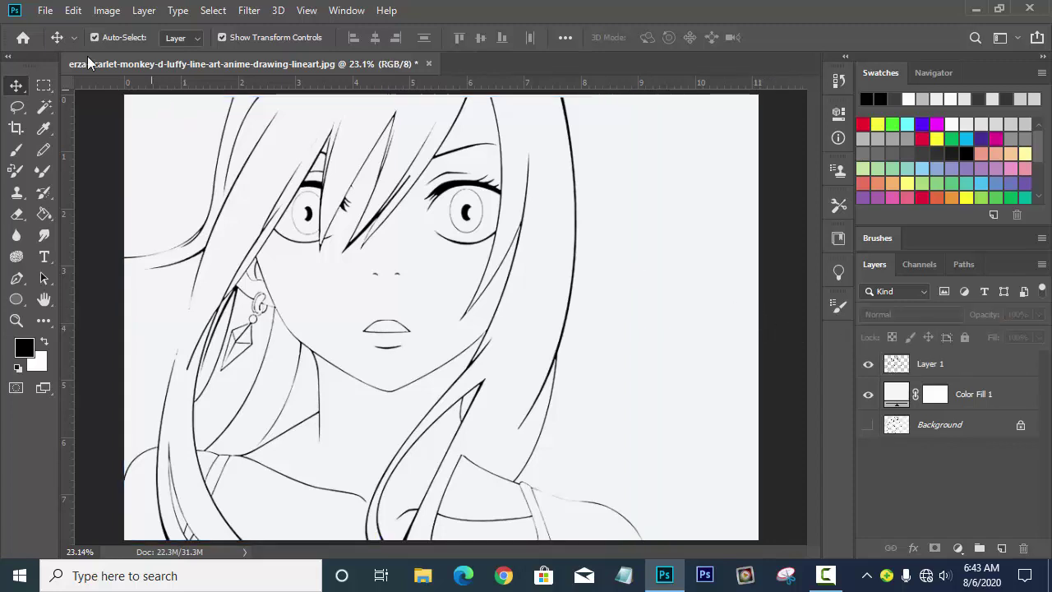
# Step: Open the image line-art-sketch-fan-art-deviantart-anime-lineart-transparent
pyautogui.click(45, 11)
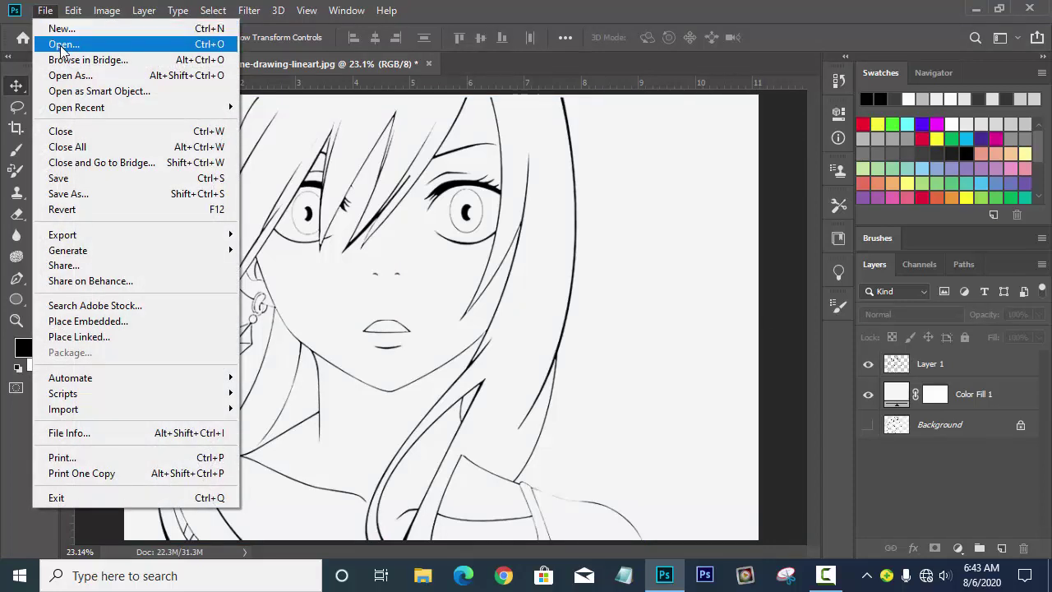
pyautogui.click(61, 44)
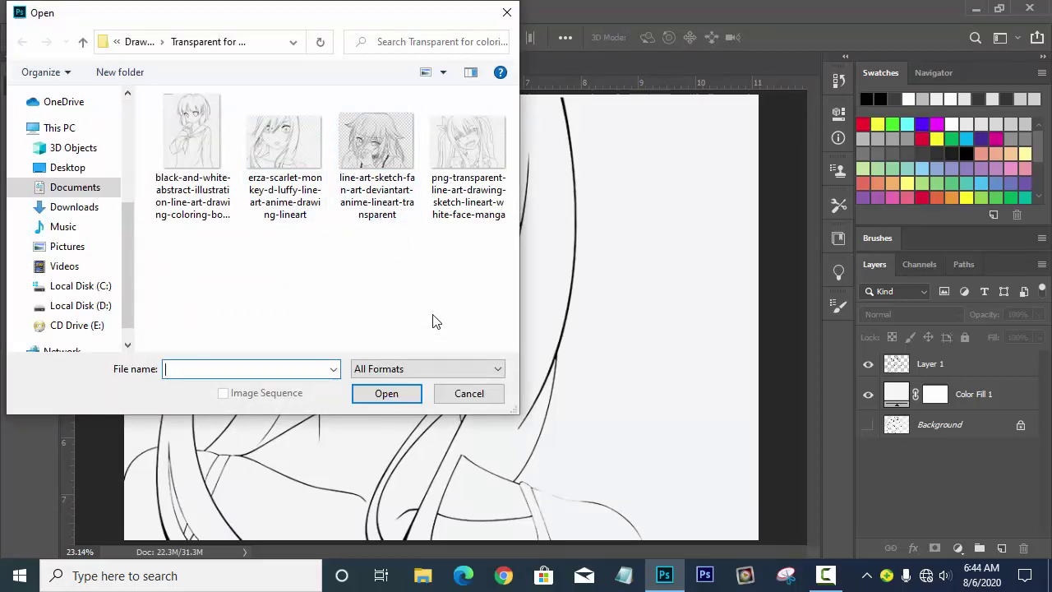
pyautogui.click(381, 172)
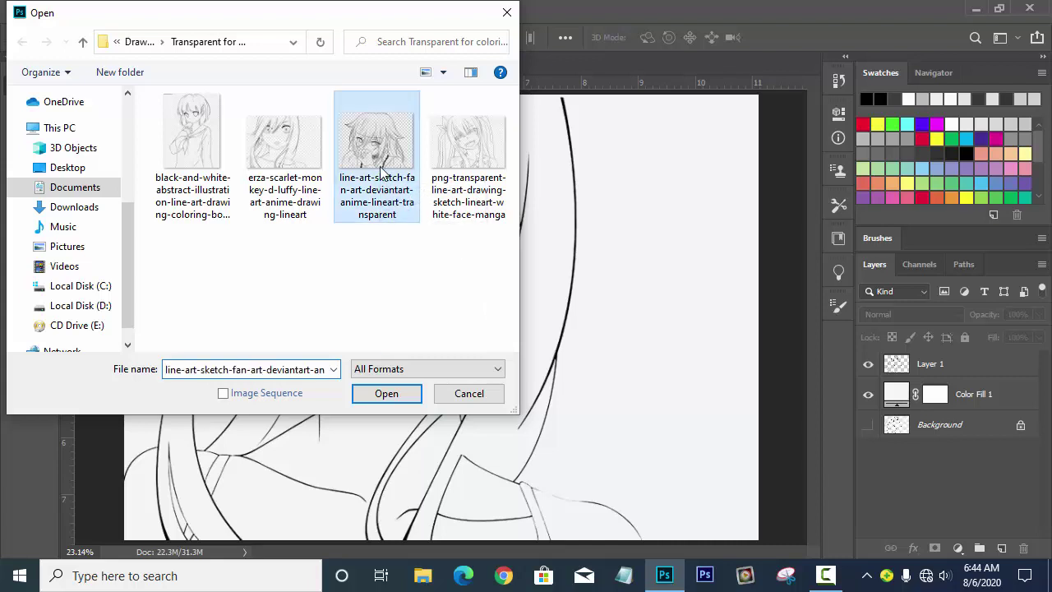
pyautogui.click(393, 398)
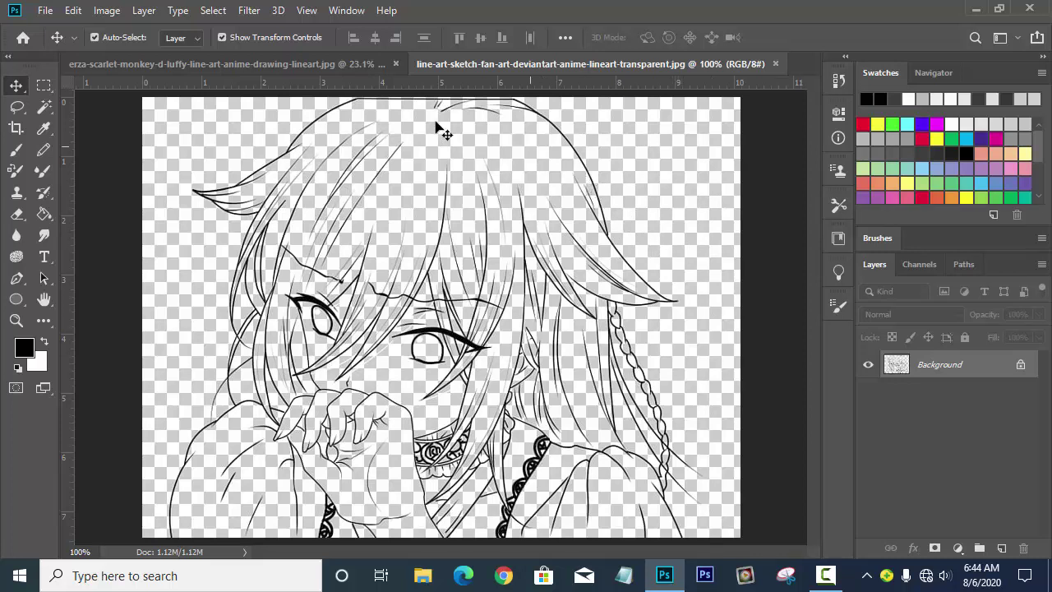
# Step: Check the color mode of the opened line-art image
pyautogui.click(107, 11)
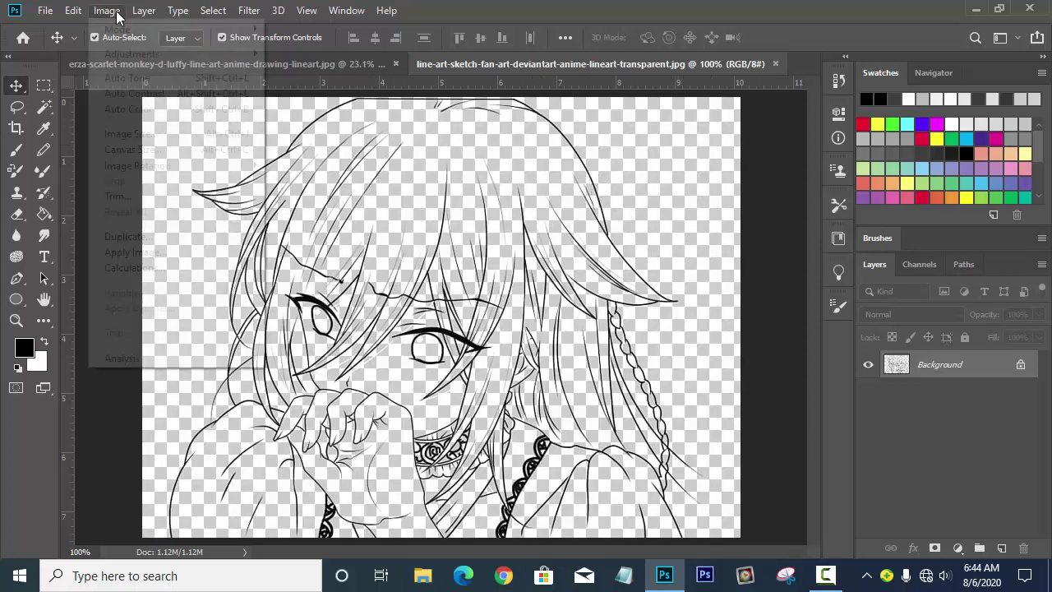
pyautogui.moveTo(123, 31)
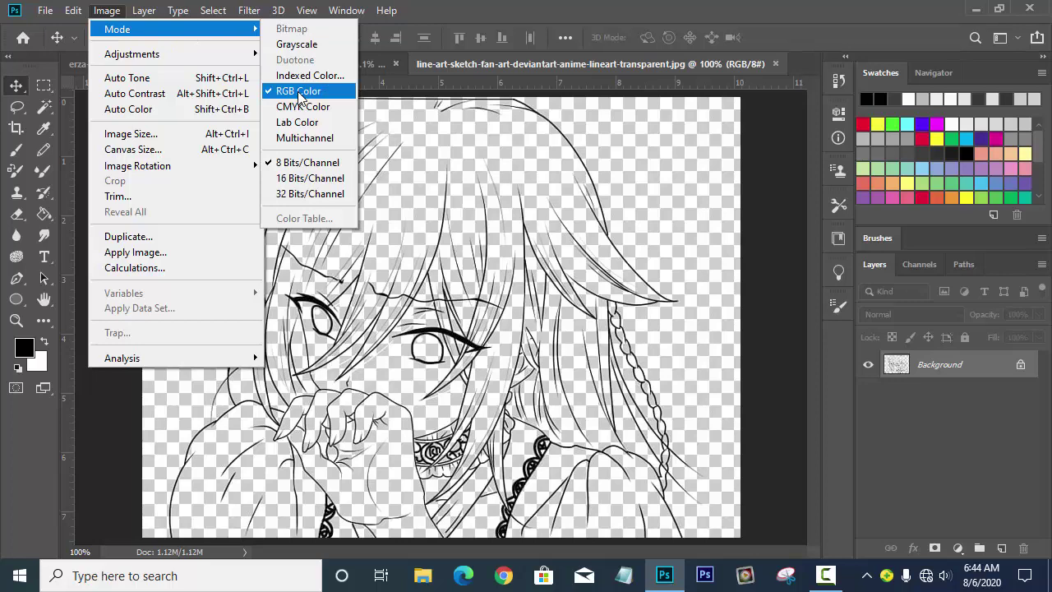
pyautogui.moveTo(73, 11)
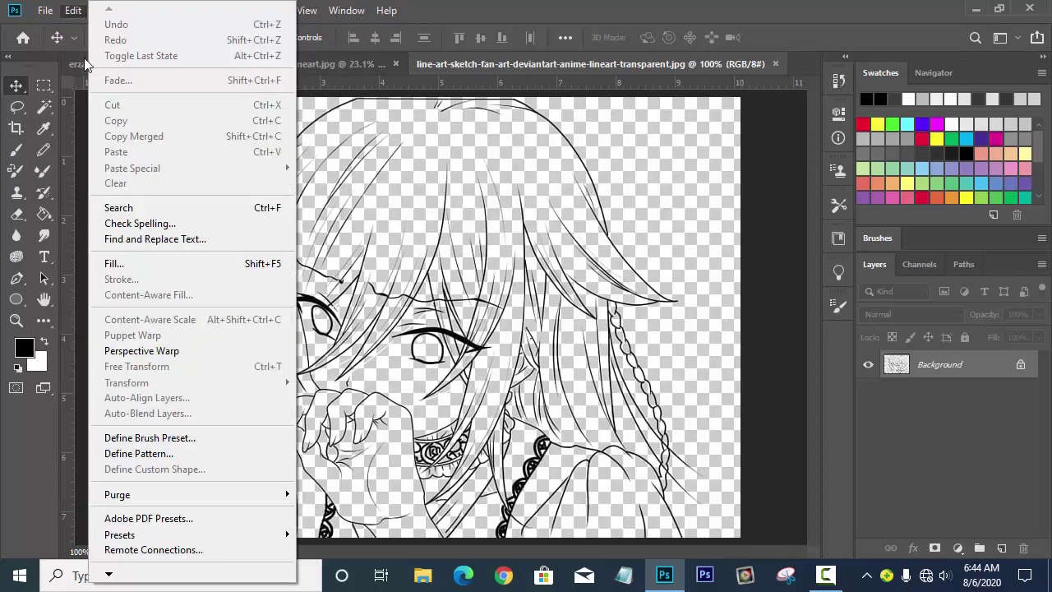
pyautogui.click(78, 133)
# Step: Resample the image to a resolution of 300 pixels/inch and fit the whole drawing in view
pyautogui.click(107, 11)
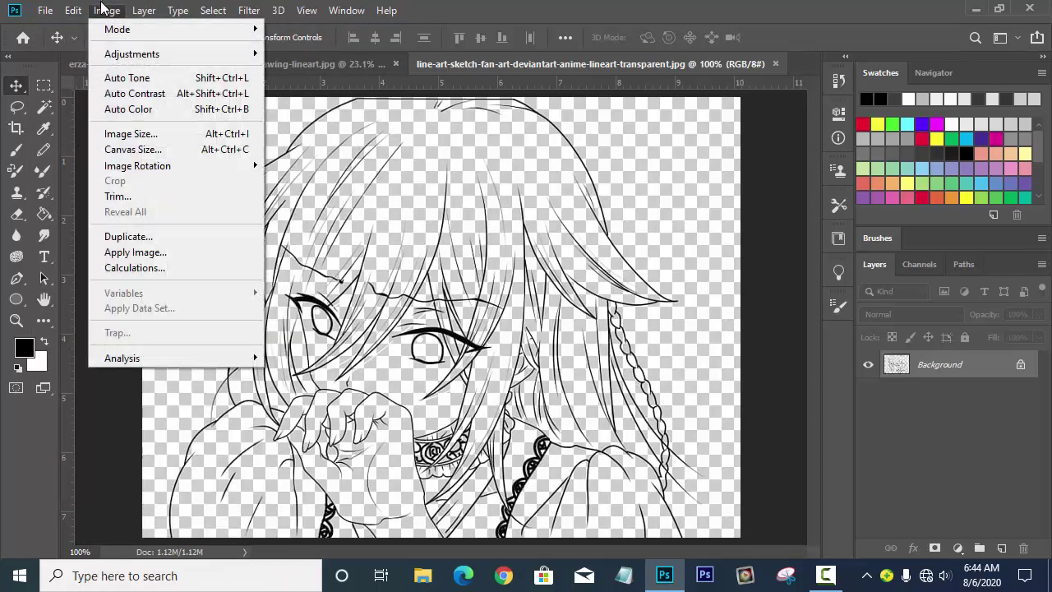
pyautogui.click(136, 133)
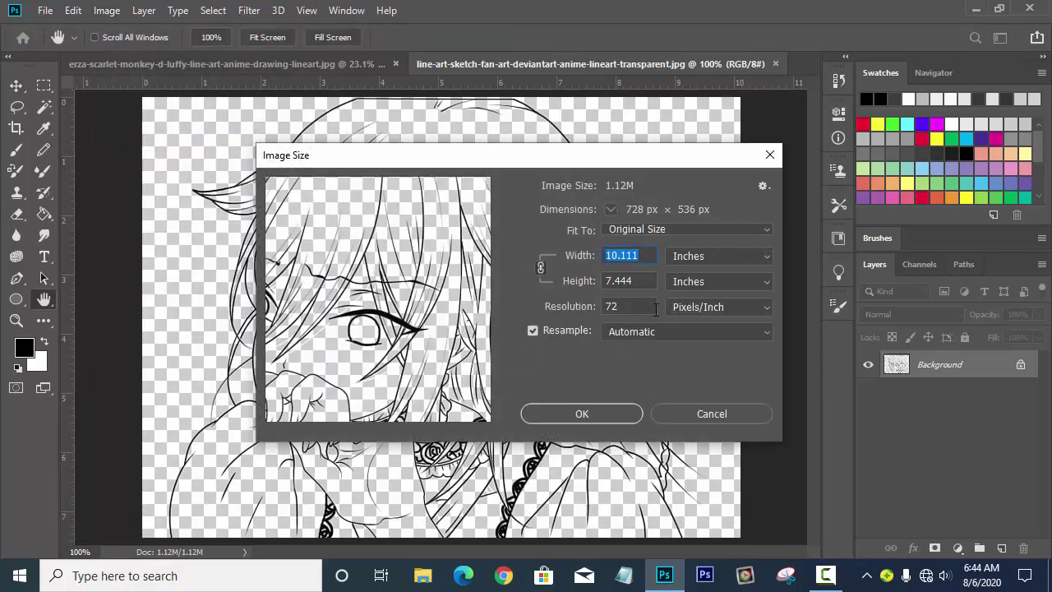
pyautogui.moveTo(653, 308); pyautogui.dragTo(537, 315)
pyautogui.write('300')
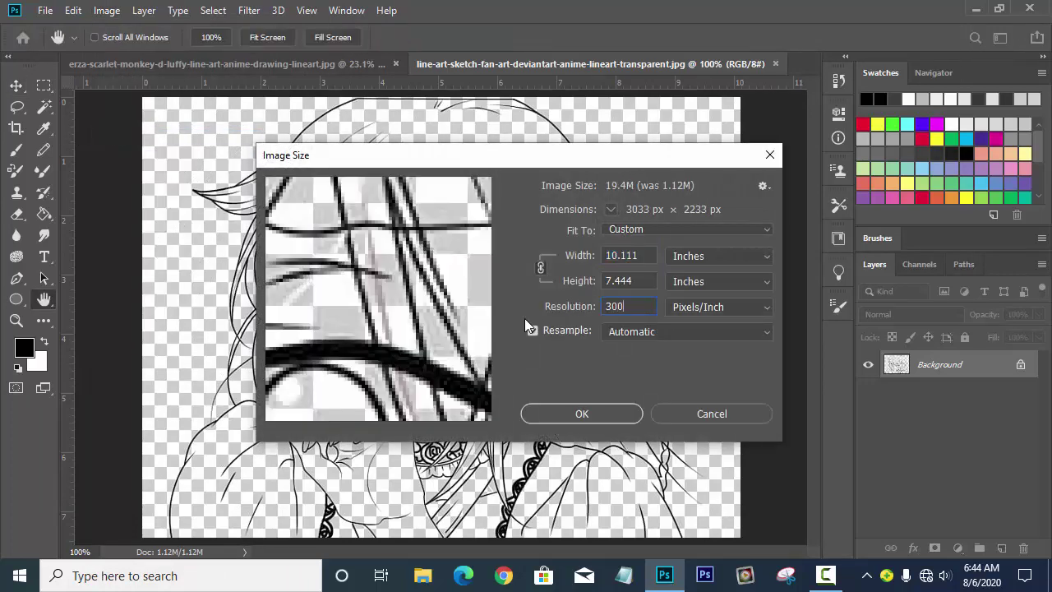
pyautogui.click(568, 411)
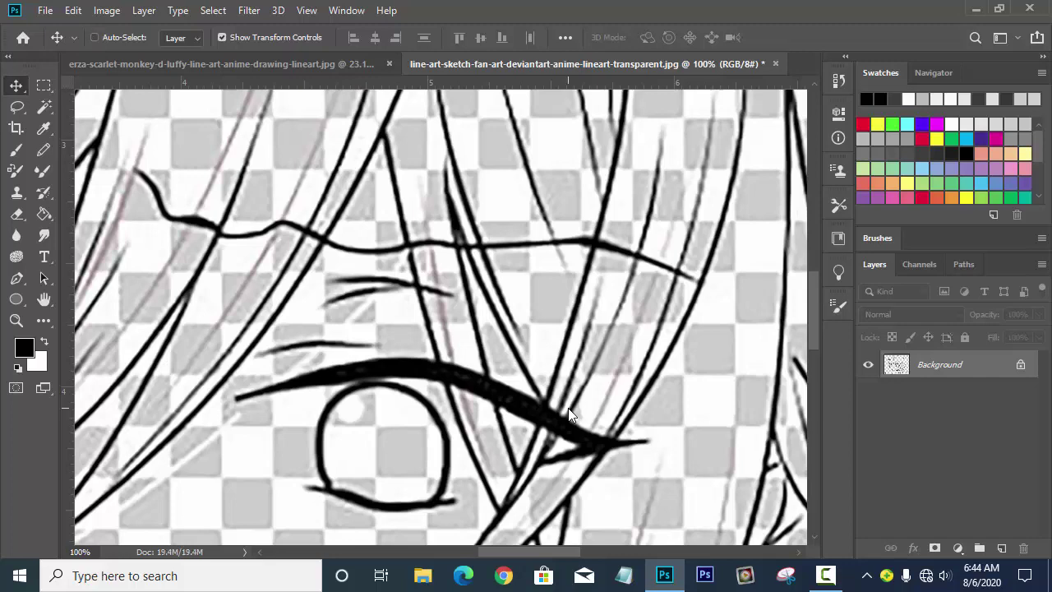
pyautogui.hotkey('ctrl', '0')
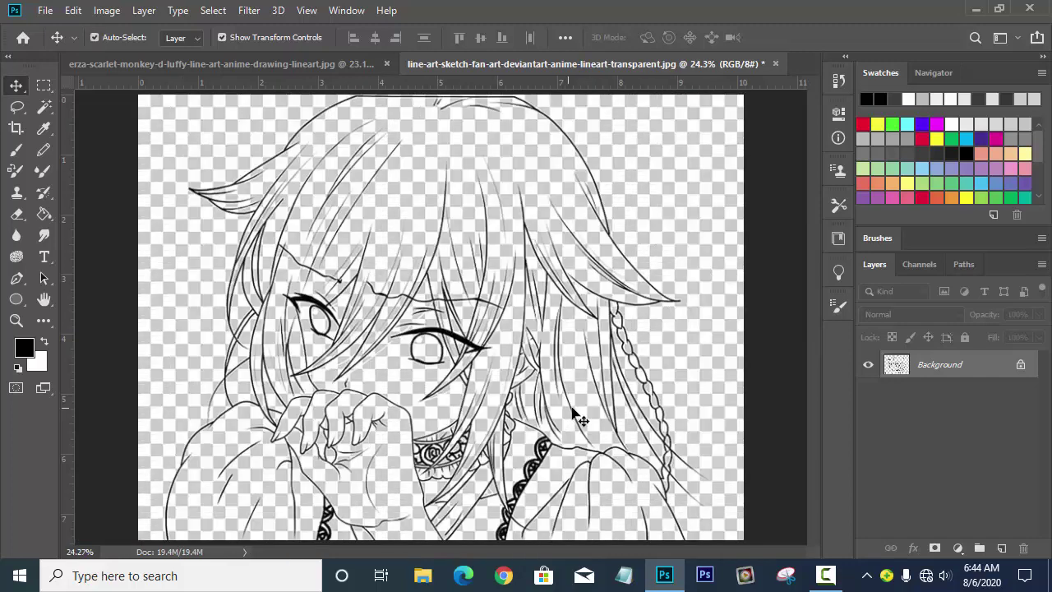
# Step: Open the Color Range selection for the Background layer of the new line art
pyautogui.click(212, 10)
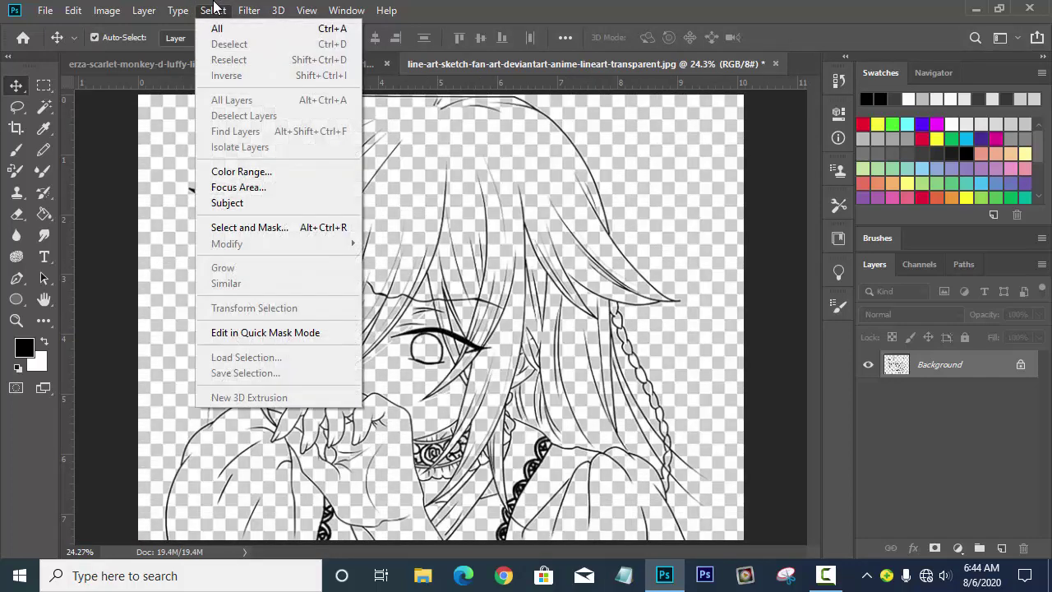
pyautogui.click(241, 171)
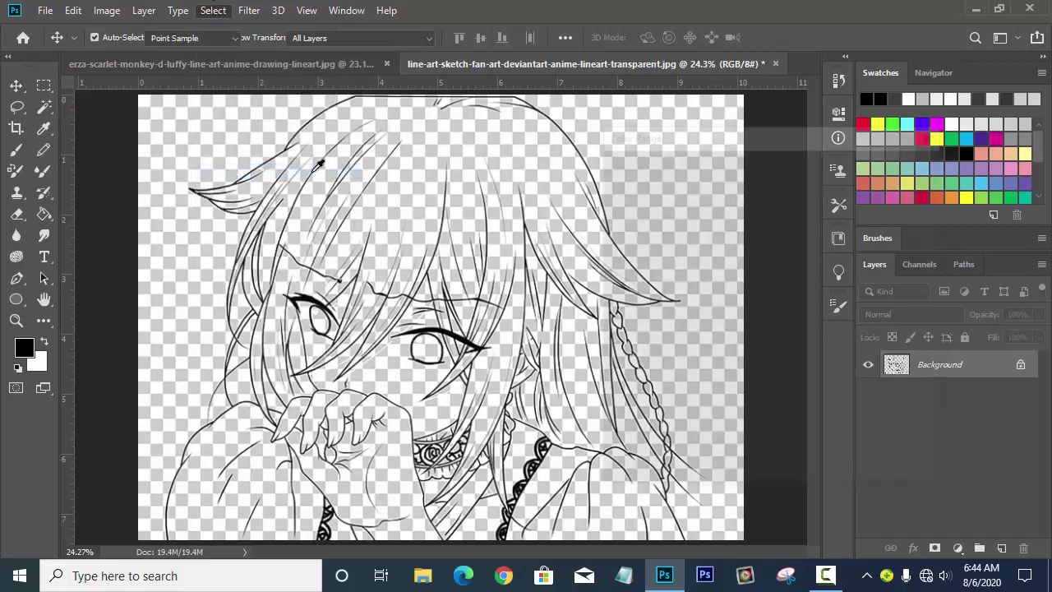
pyautogui.moveTo(794, 135)
pyautogui.mouseDown()
pyautogui.moveTo(843, 122)
pyautogui.moveTo(812, 134)
pyautogui.mouseUp()
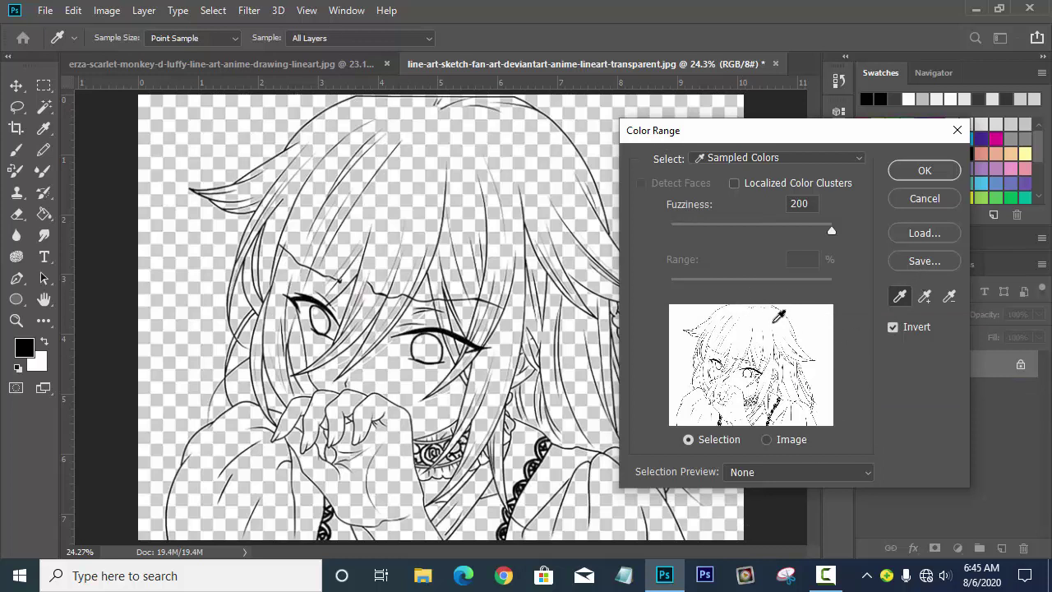
# Step: Try to save the Color Range settings under the existing preset name "anime outline no png background", without replacing that file
pyautogui.click(921, 261)
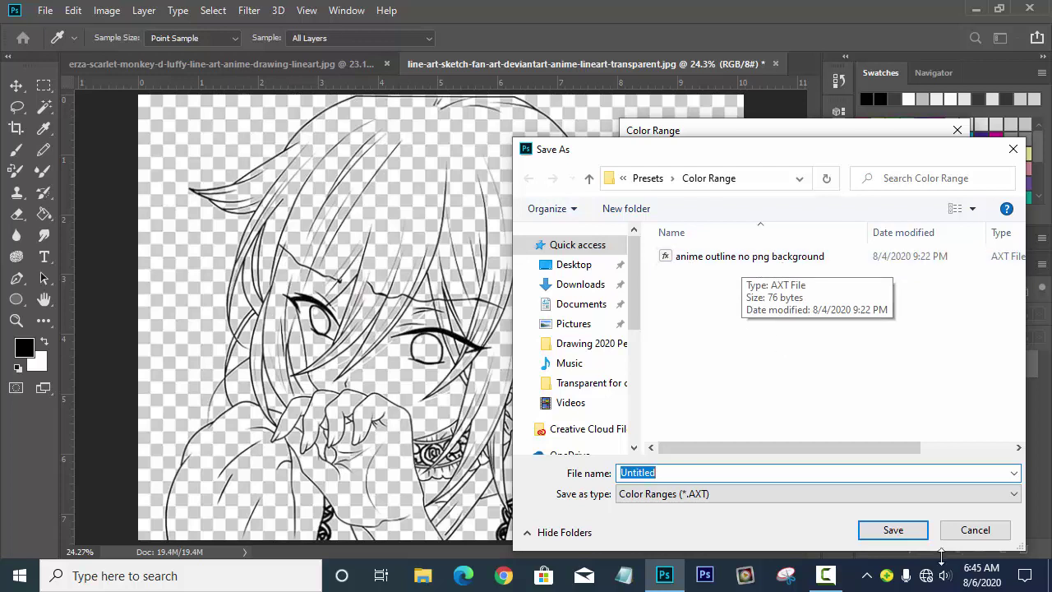
pyautogui.click(751, 261)
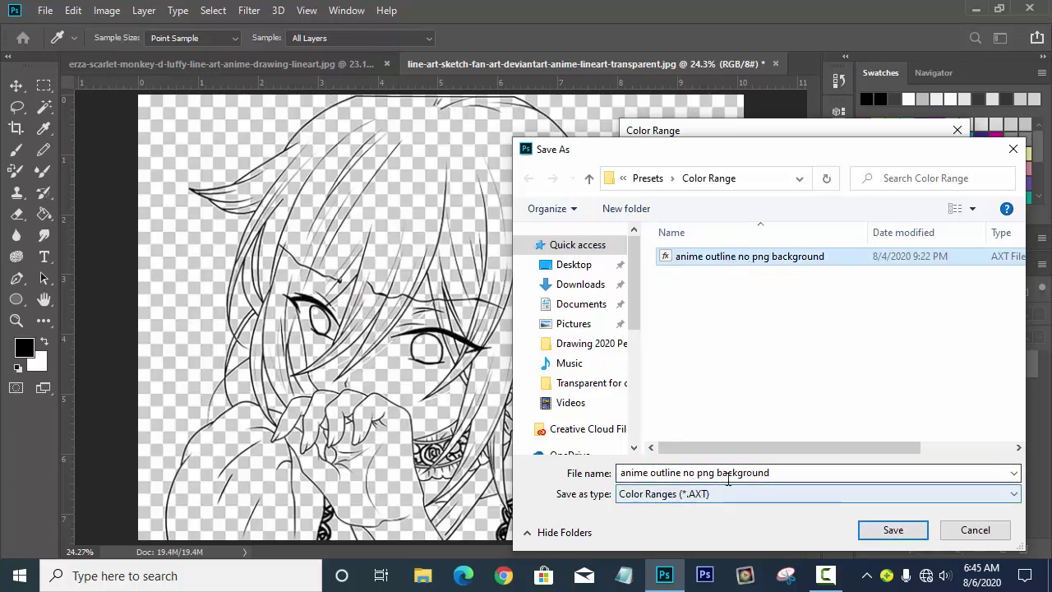
pyautogui.click(877, 530)
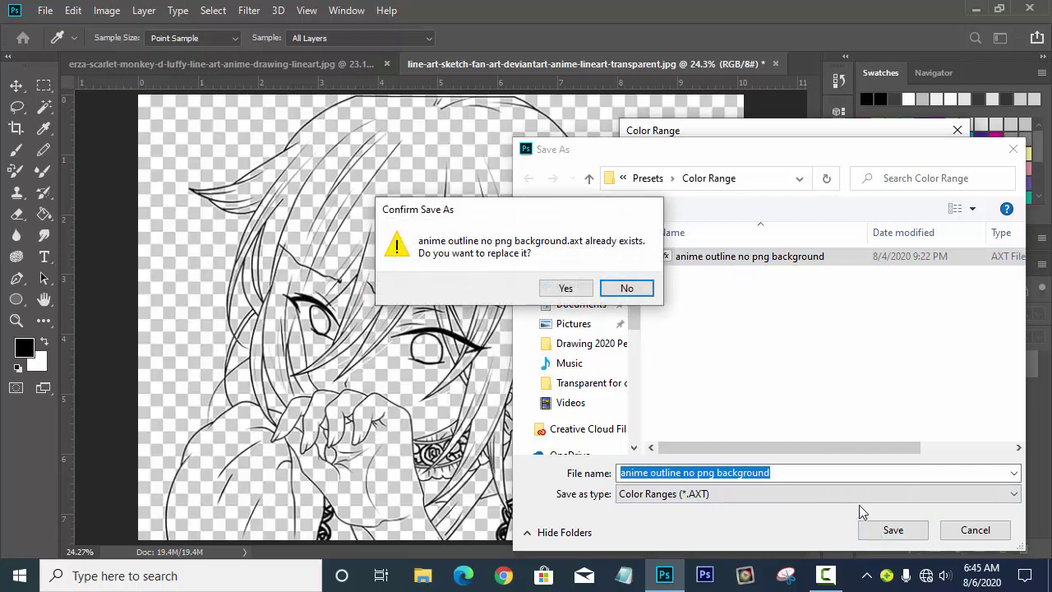
pyautogui.click(627, 290)
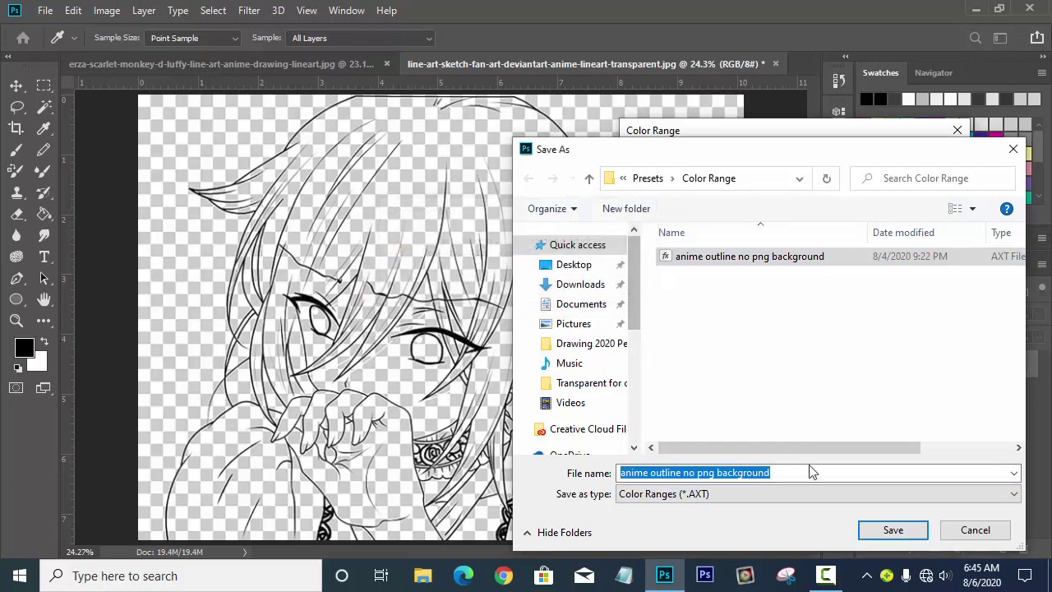
pyautogui.click(974, 530)
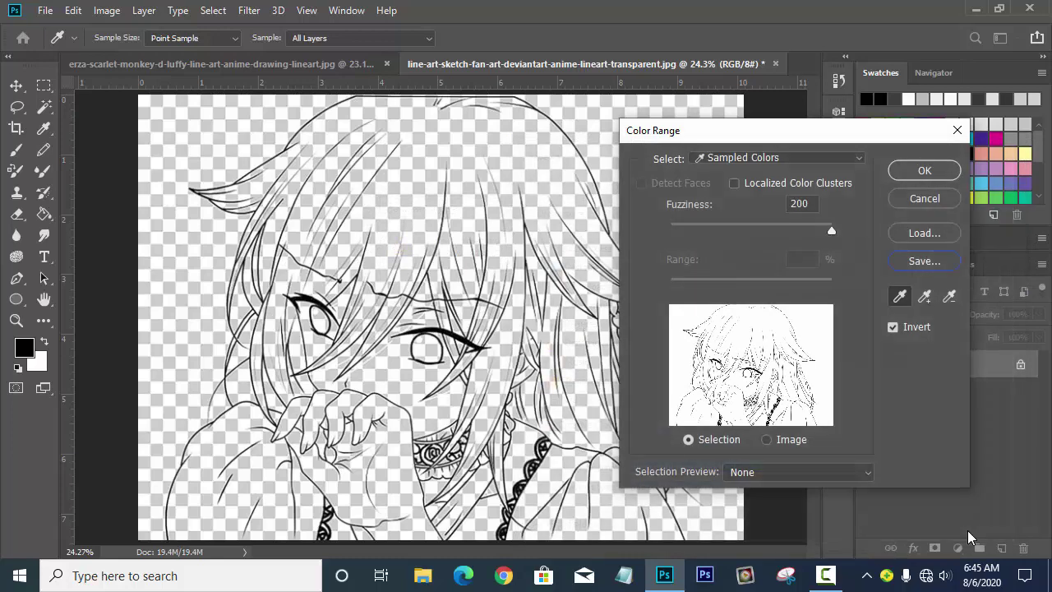
# Step: Check which saved Color Range presets are available to load, without loading one
pyautogui.click(925, 234)
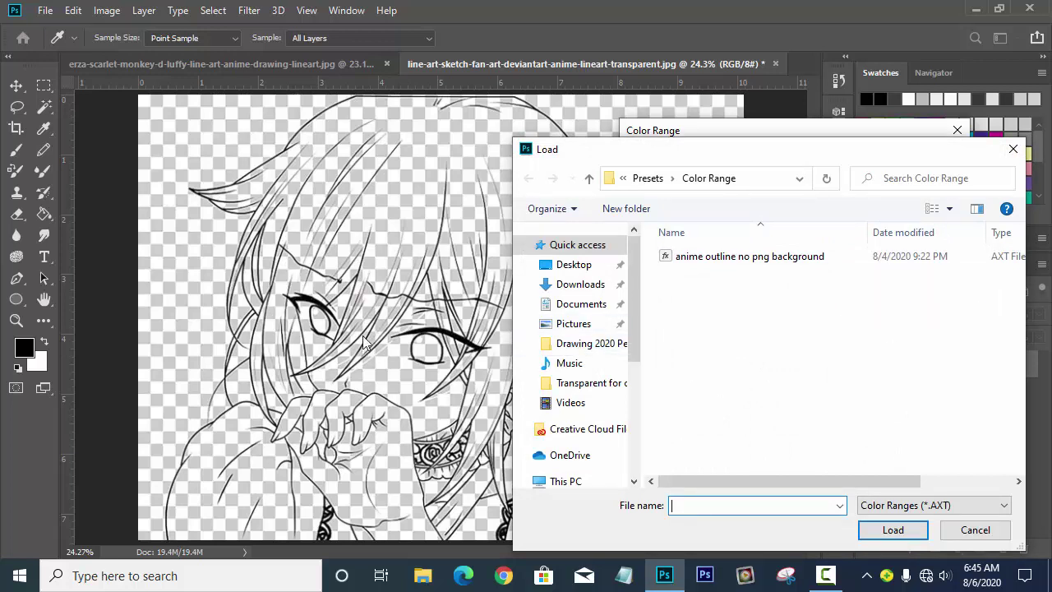
pyautogui.click(975, 530)
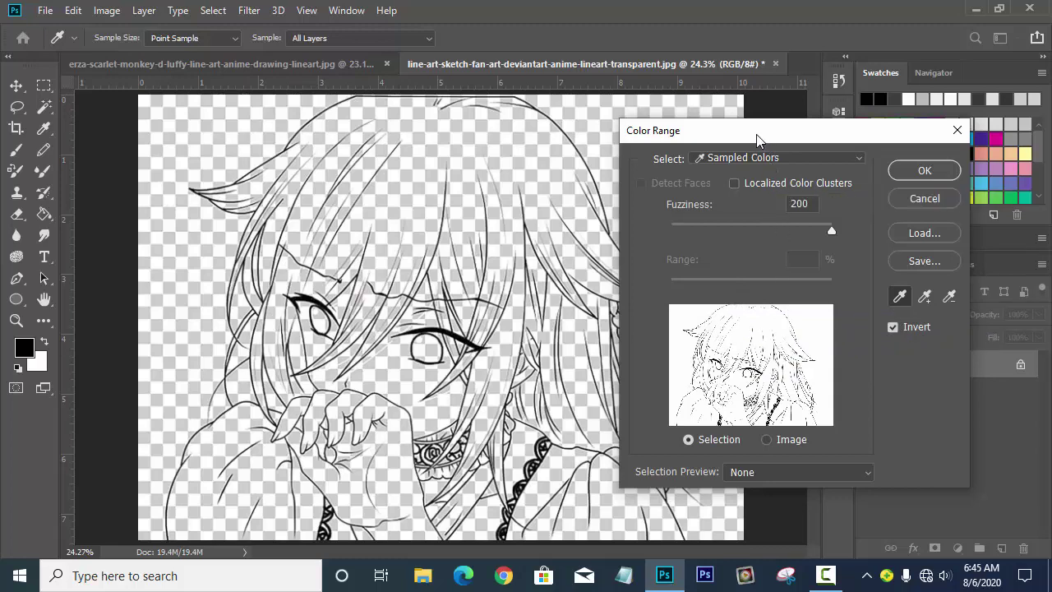
pyautogui.moveTo(760, 136); pyautogui.dragTo(751, 135)
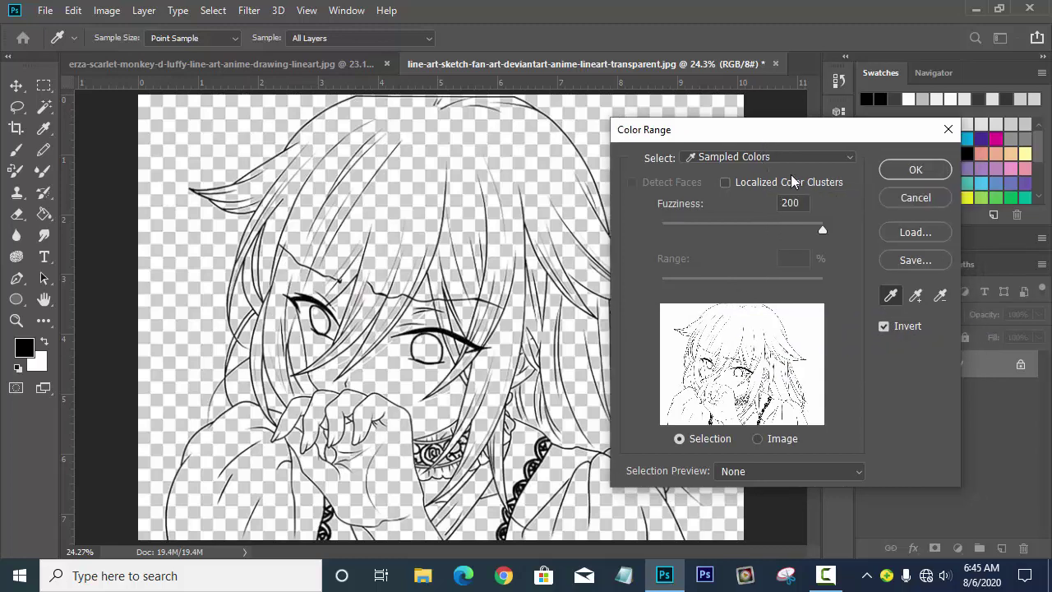
# Step: Apply Color Range with sampled colors, fuzziness 200 and Invert on, and invert the resulting selection
pyautogui.click(915, 171)
pyautogui.press('v')
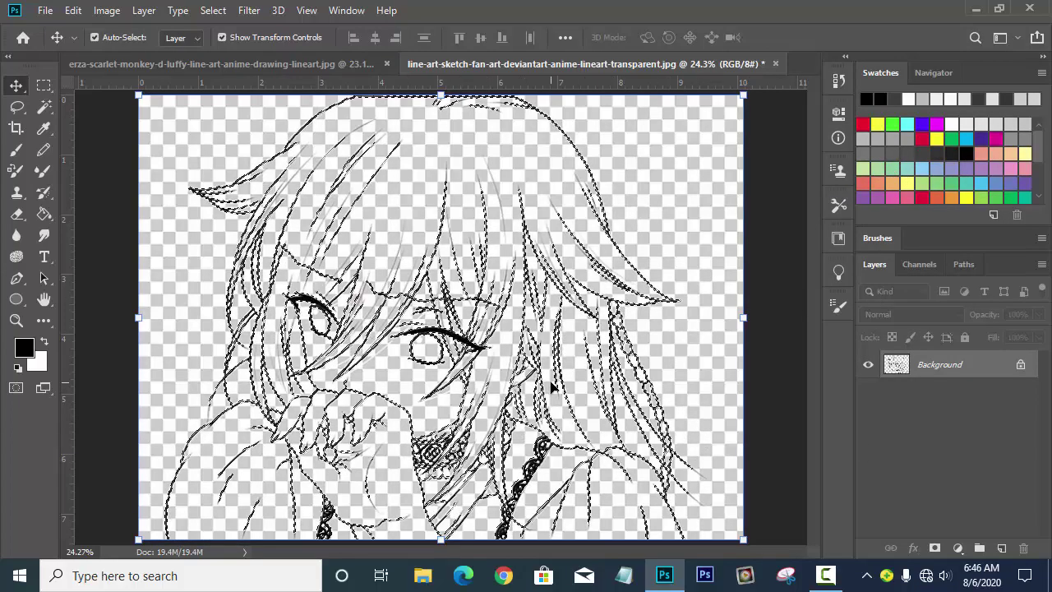
pyautogui.click(214, 11)
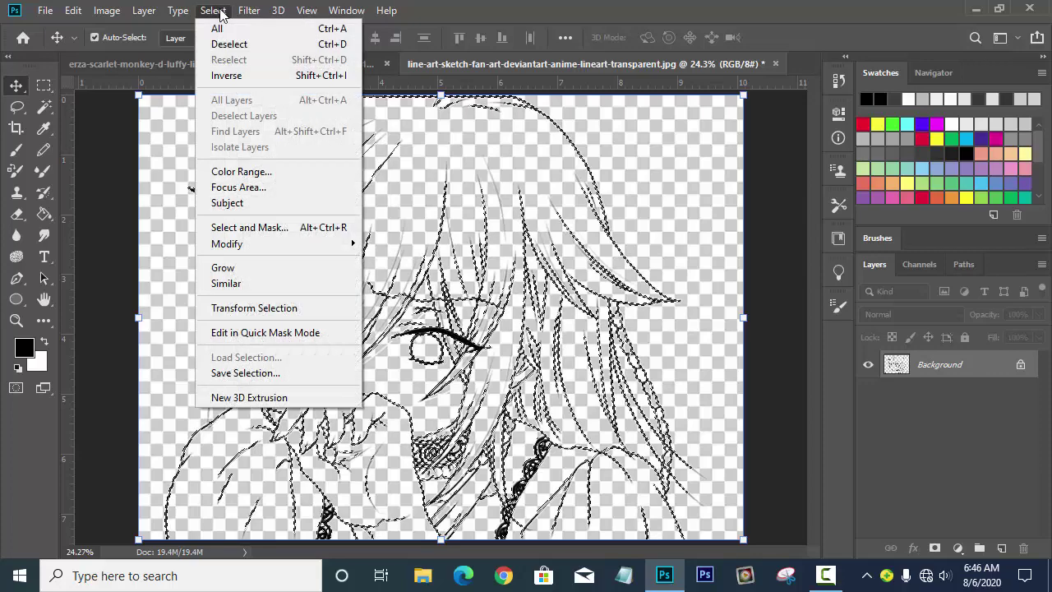
pyautogui.click(234, 76)
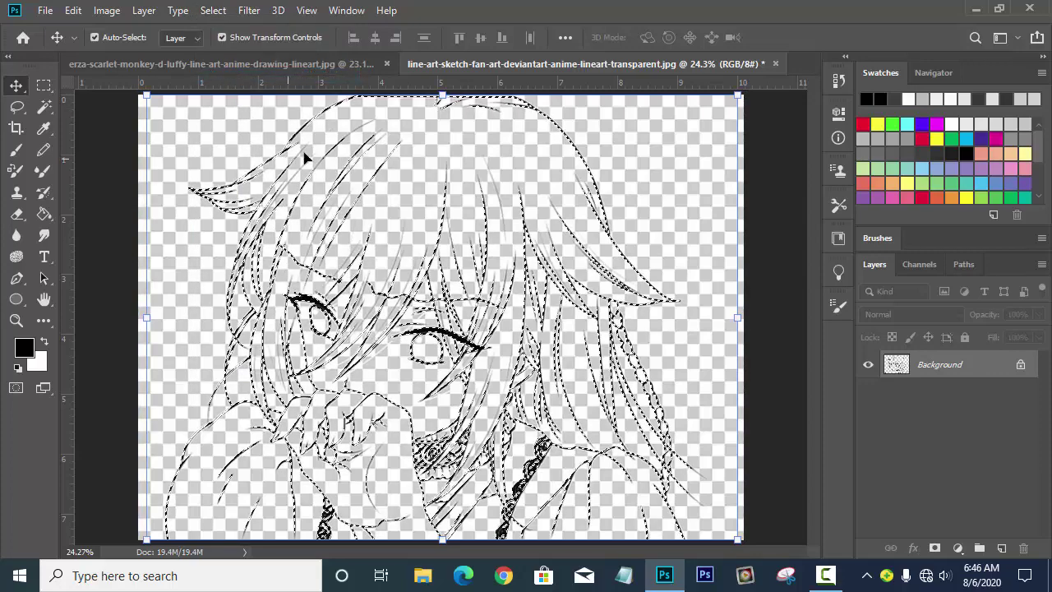
# Step: Add a new layer above the Background layer and hide the Background
pyautogui.click(1002, 549)
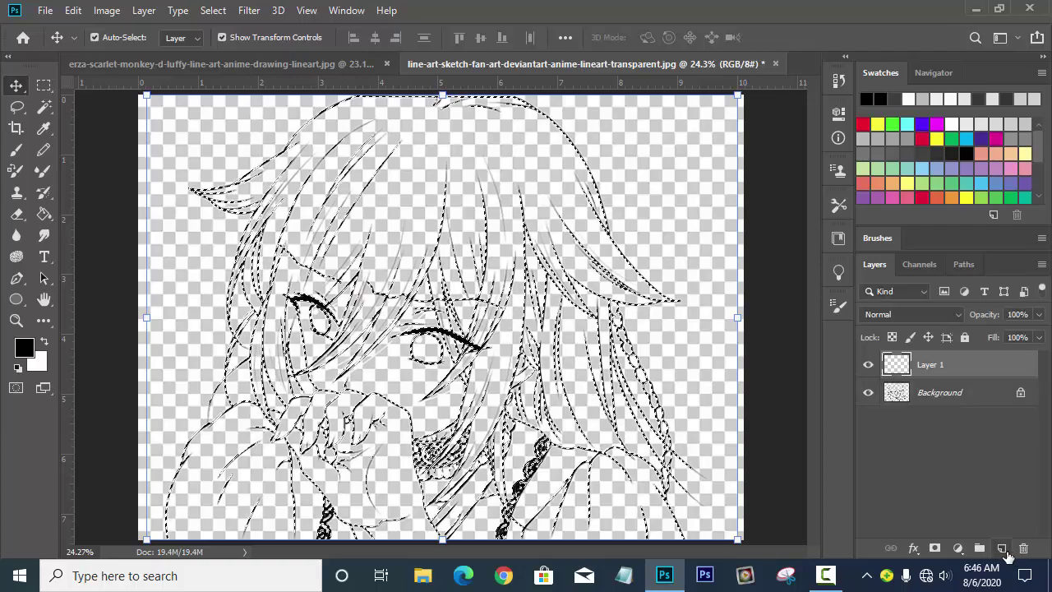
pyautogui.click(868, 393)
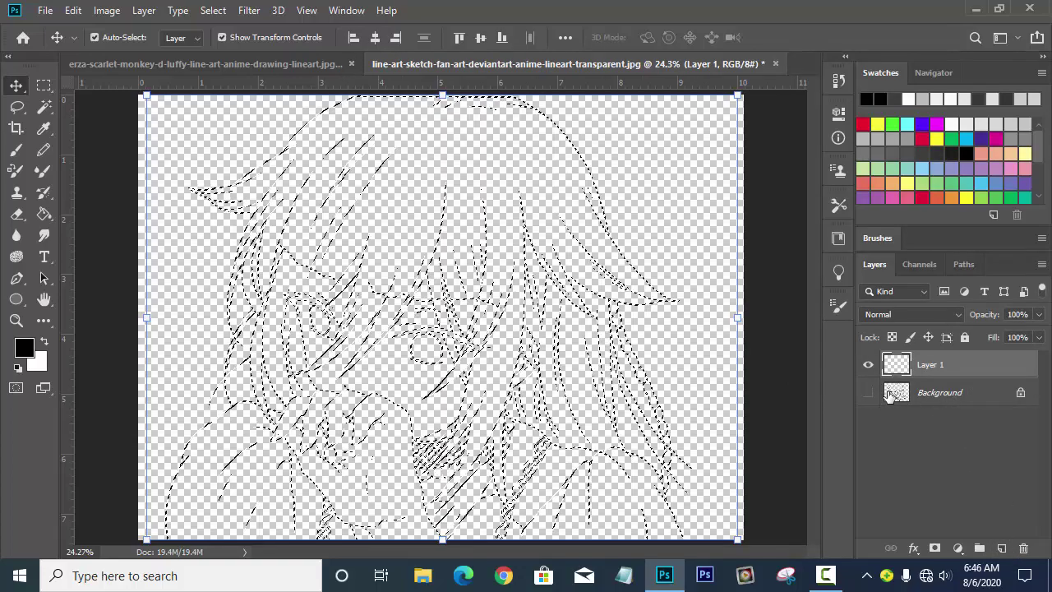
# Step: Fill the selection on the new layer with the foreground color in Normal mode at 100% opacity, and deselect
pyautogui.click(75, 11)
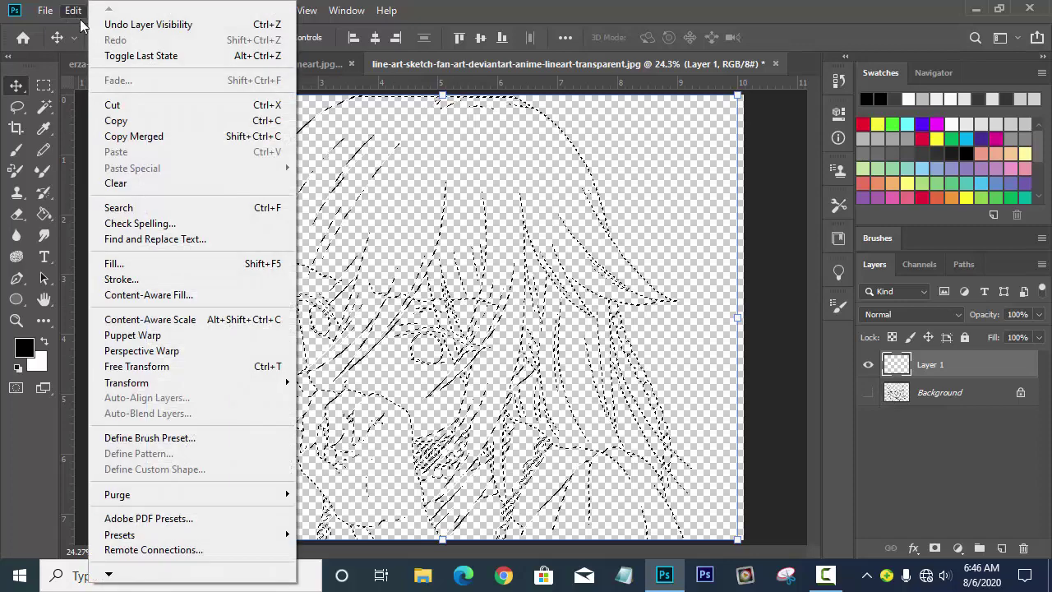
pyautogui.click(155, 264)
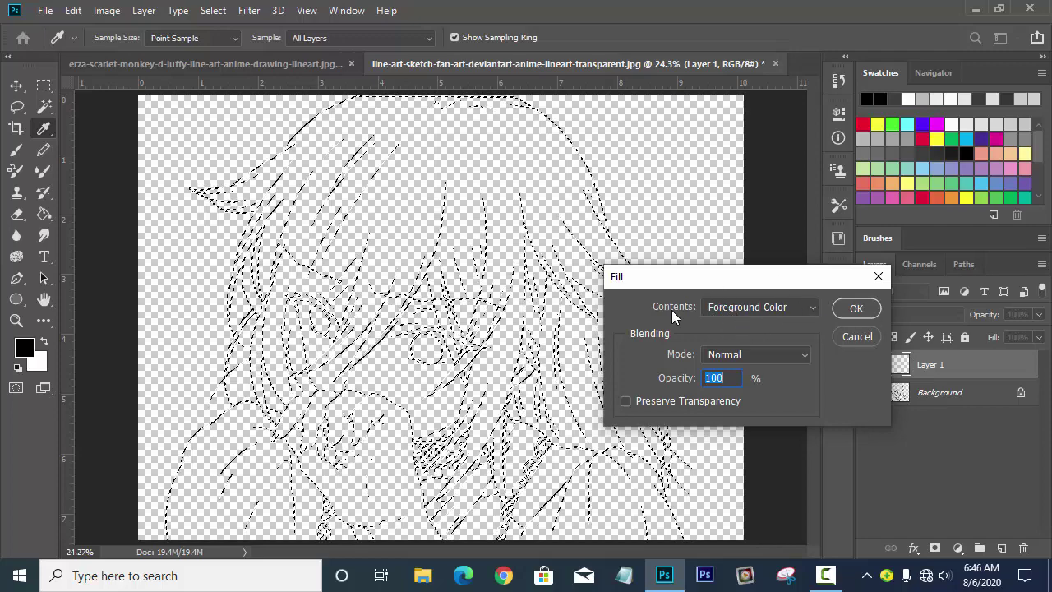
pyautogui.click(856, 307)
pyautogui.press('v')
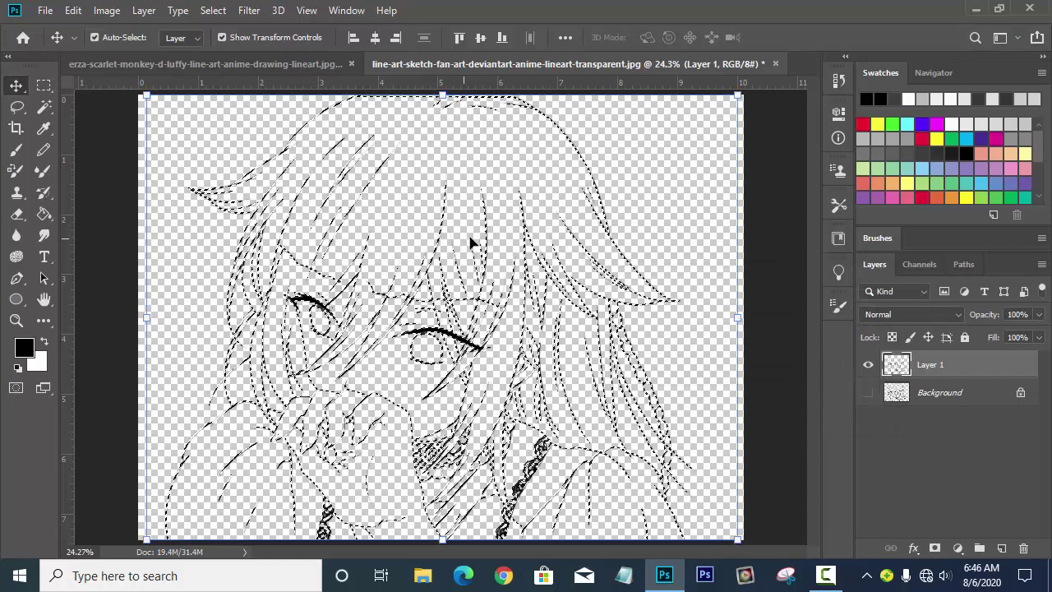
pyautogui.click(226, 12)
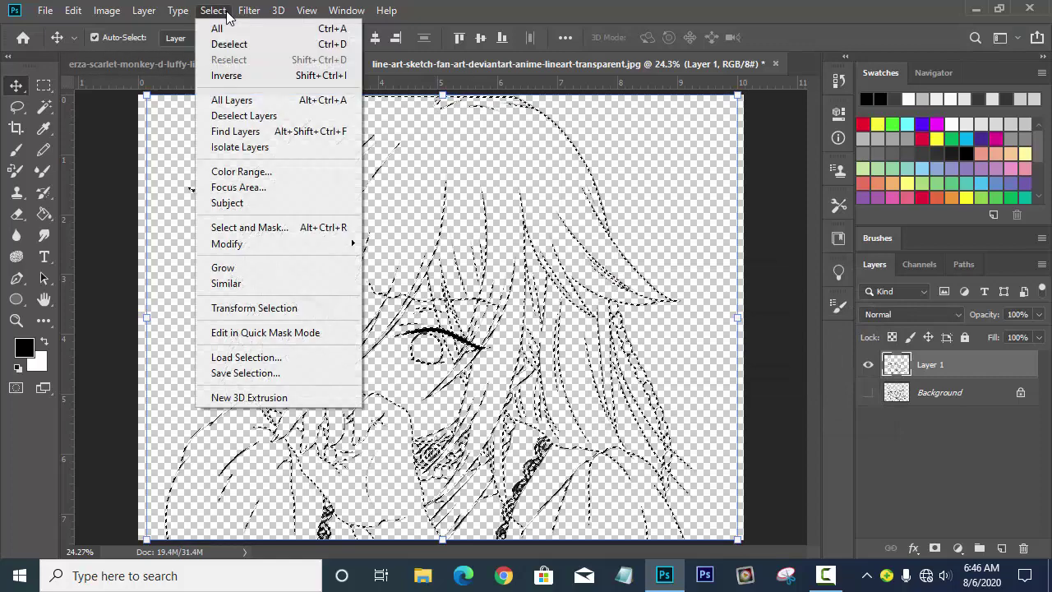
pyautogui.click(235, 44)
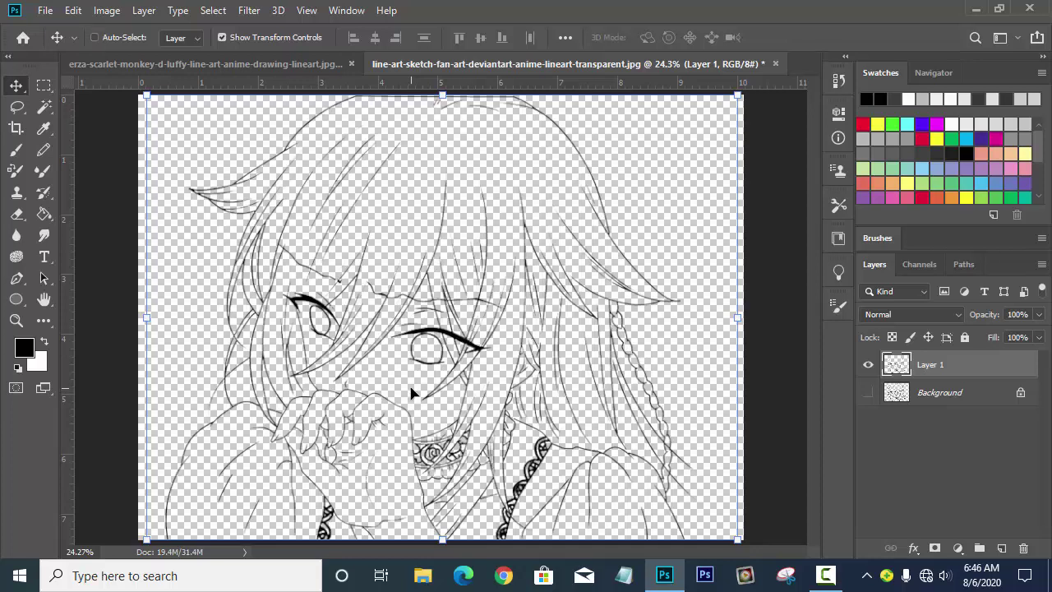
# Step: Duplicate the extracted line layer twice to thicken and darken the lines
pyautogui.hotkey('ctrl', 'j')
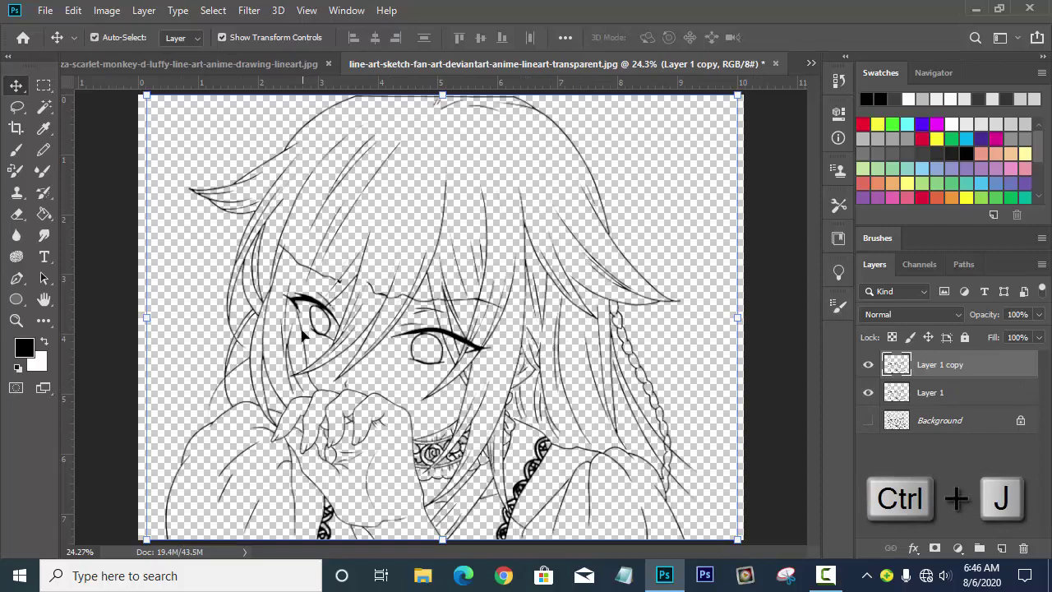
pyautogui.hotkey('ctrl', '+')
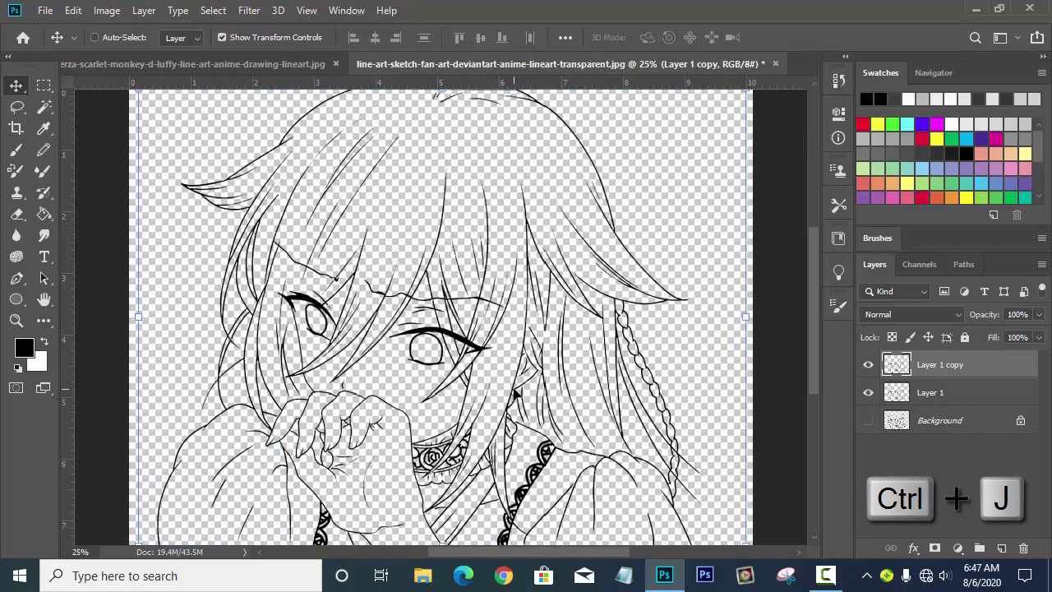
pyautogui.hotkey('ctrl', '+')
pyautogui.hotkey('ctrl', '+')
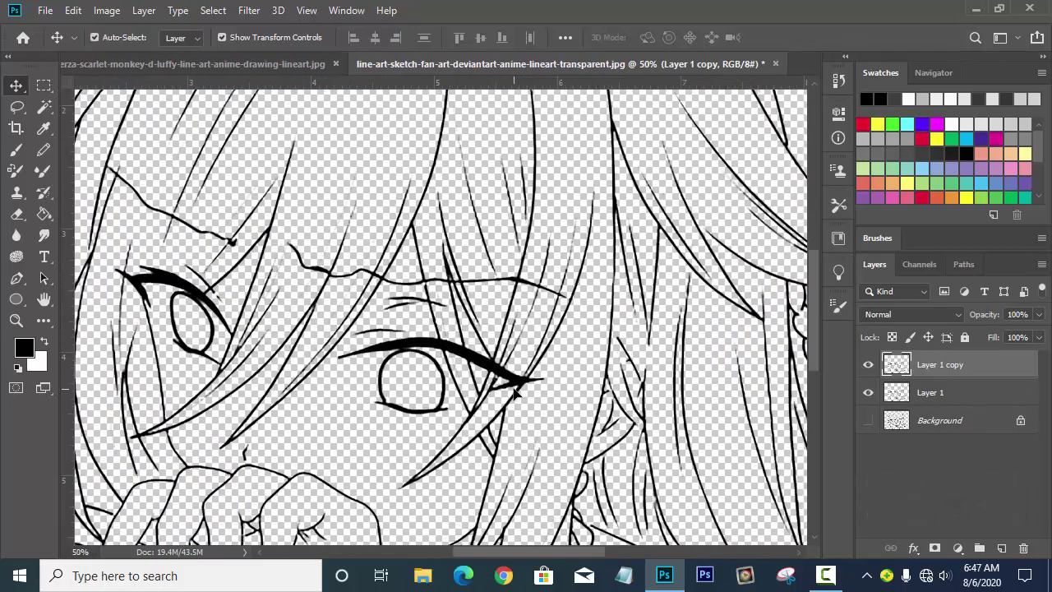
pyautogui.hotkey('ctrl', 'j')
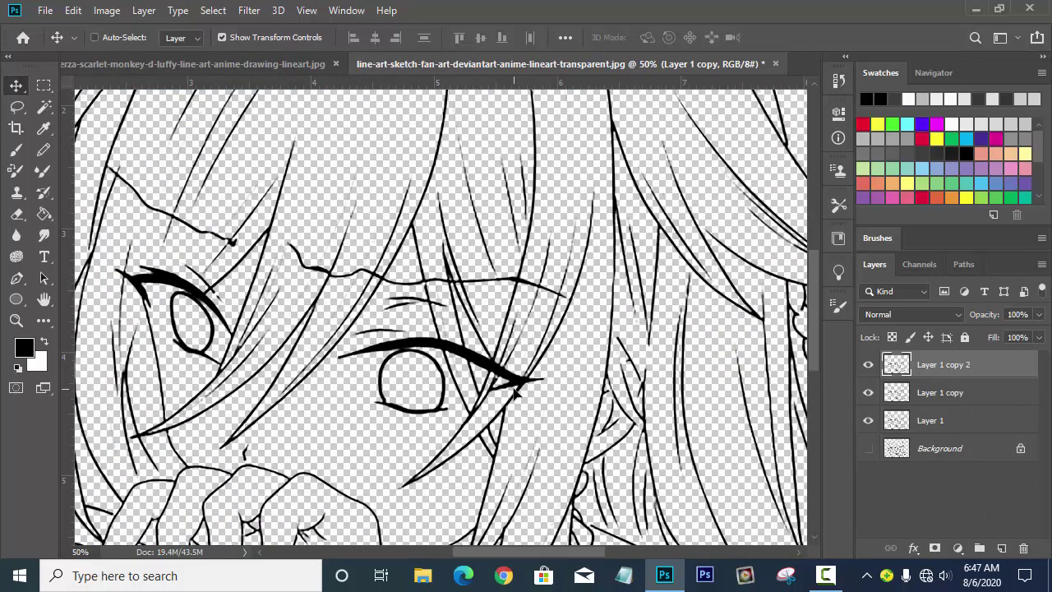
pyautogui.hotkey('ctrl', '-')
pyautogui.hotkey('ctrl', '-')
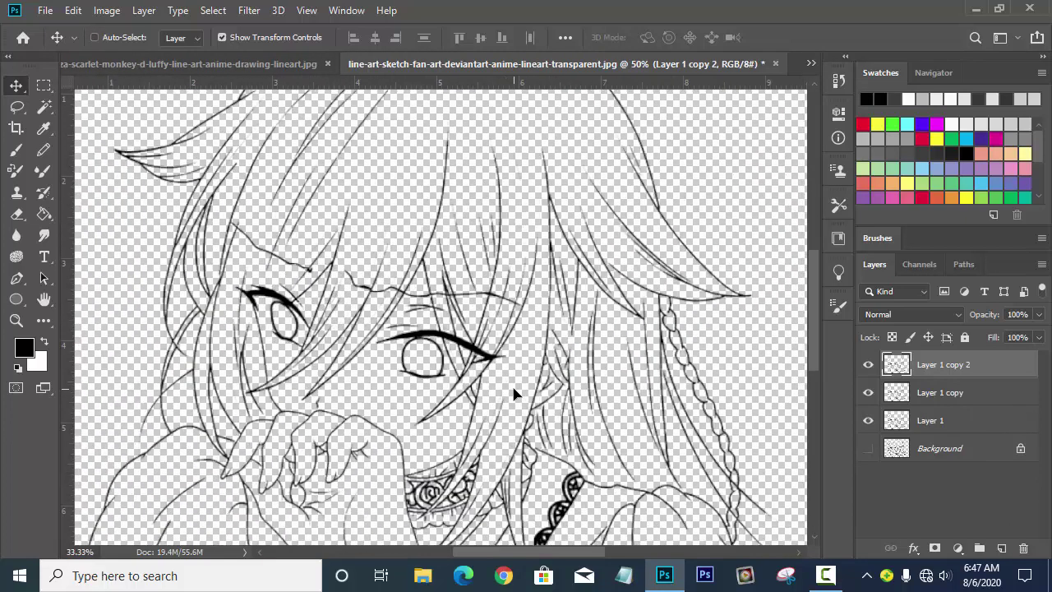
pyautogui.hotkey('ctrl', '-')
pyautogui.hotkey('ctrl', '+')
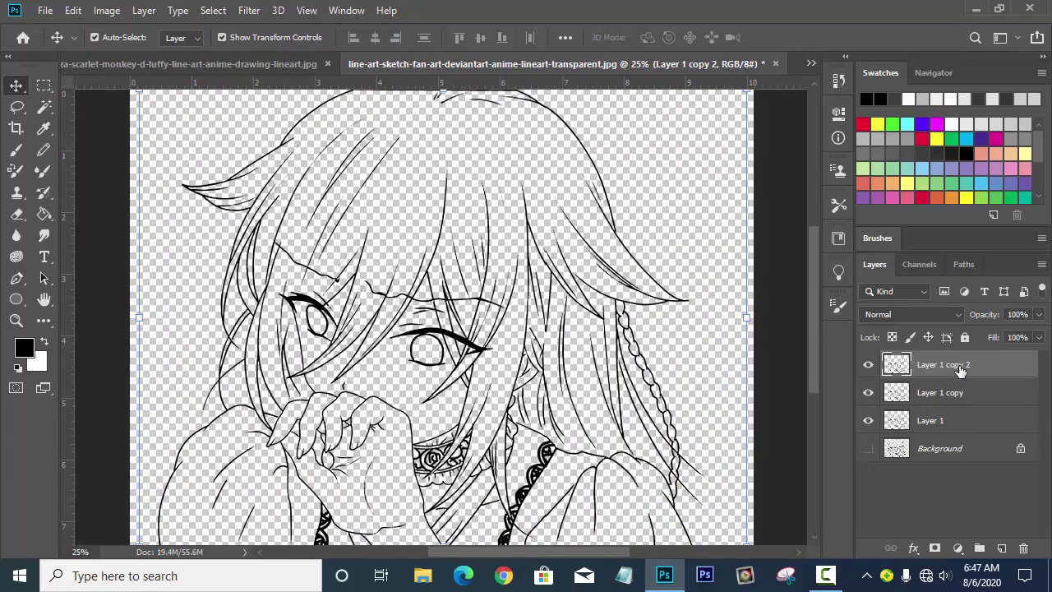
# Step: Merge the three line art layers into one, leaving out the Background
pyautogui.keyDown('shift'); pyautogui.click(960, 417); pyautogui.keyUp('shift')
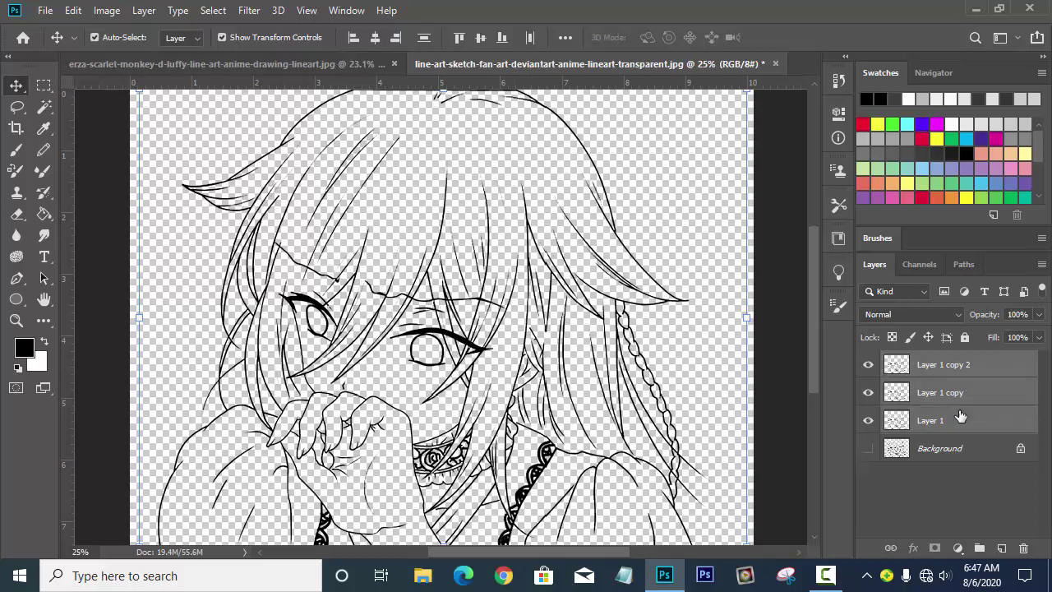
pyautogui.rightClick(958, 415)
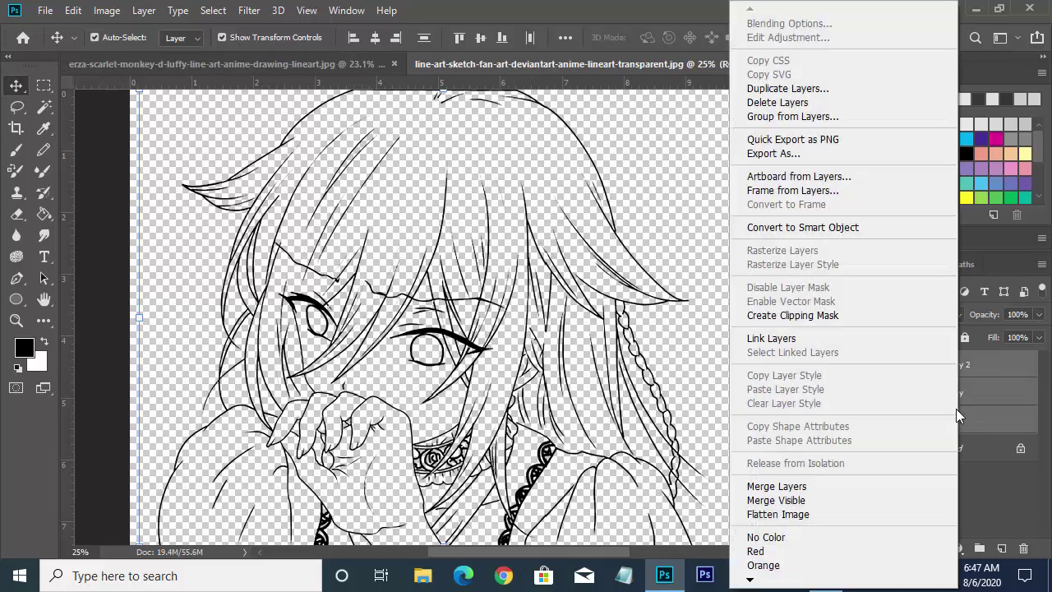
pyautogui.click(828, 487)
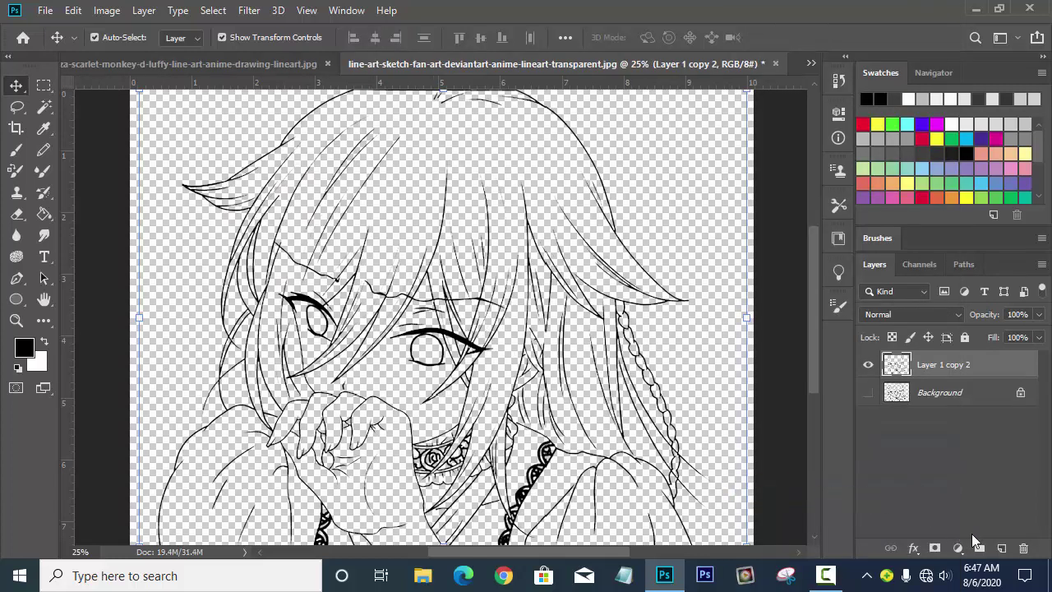
# Step: Select the hidden Background layer, and check the erza-scarlet document's layer arrangement for reference before returning to the line-art-sketch document
pyautogui.click(992, 400)
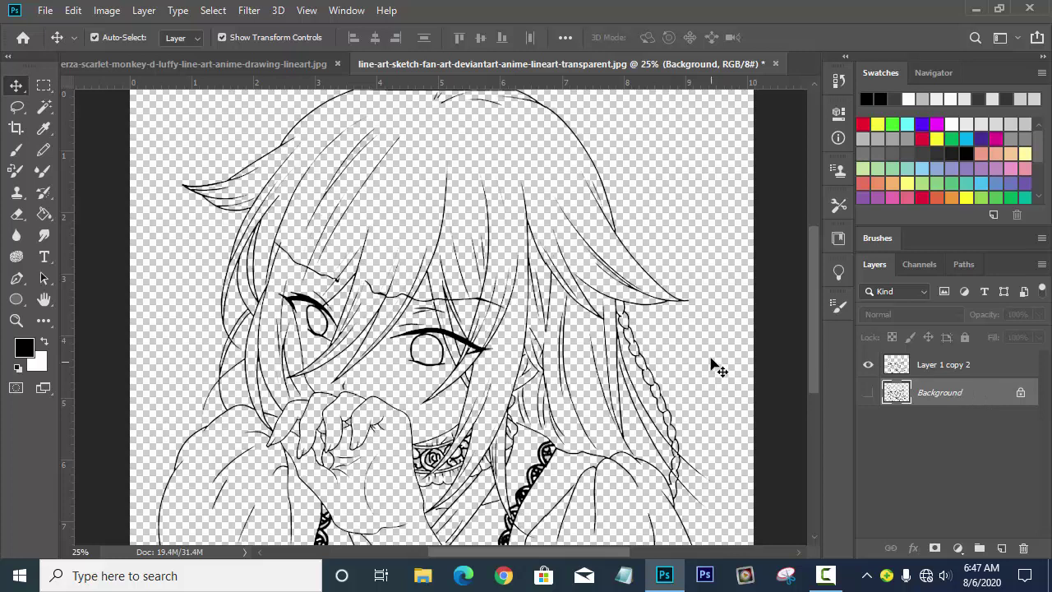
pyautogui.click(320, 73)
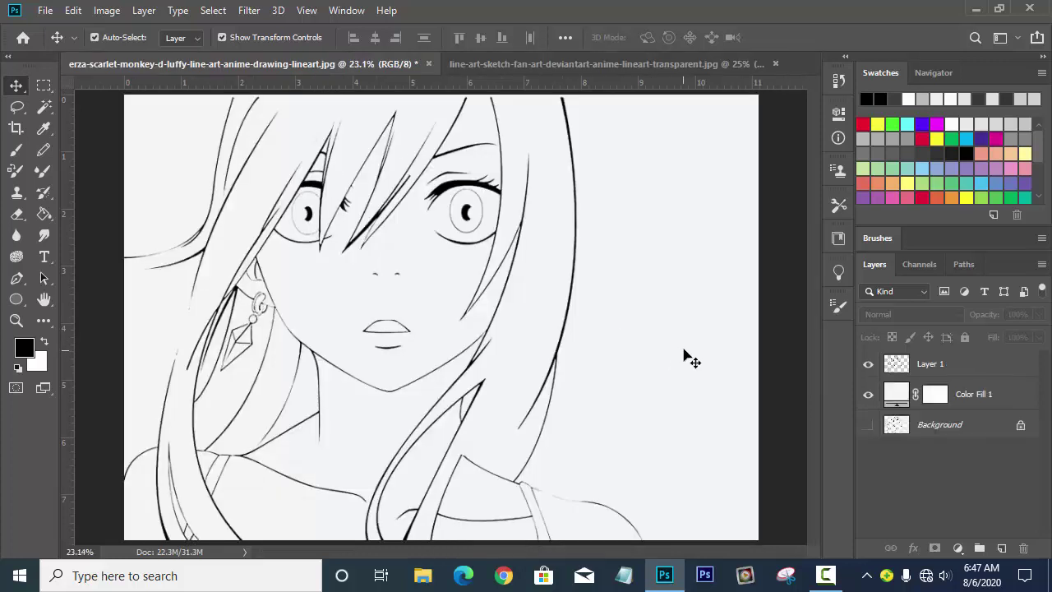
pyautogui.click(602, 65)
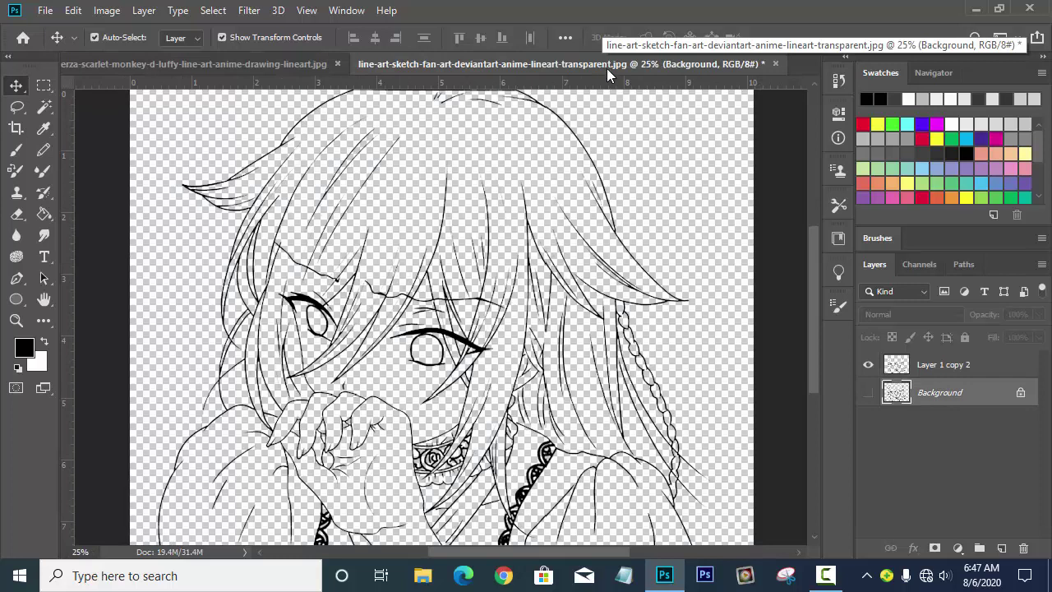